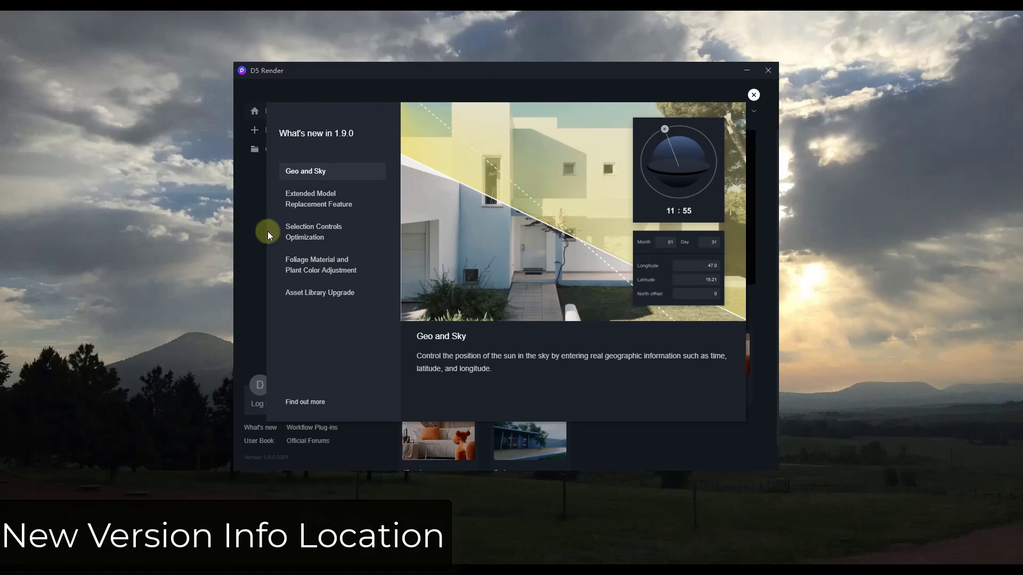
# - Preview the overview entries: Model Replacement, Selection Controls, Foliage Material, Asset Library, then Geo and Sky
pyautogui.click(304, 209)
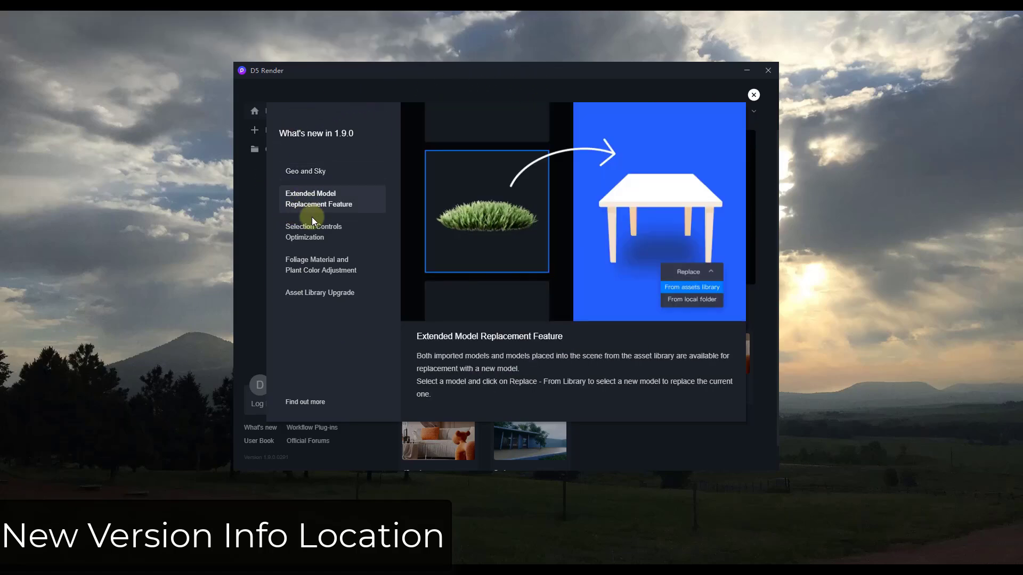
pyautogui.click(314, 234)
pyautogui.click(313, 266)
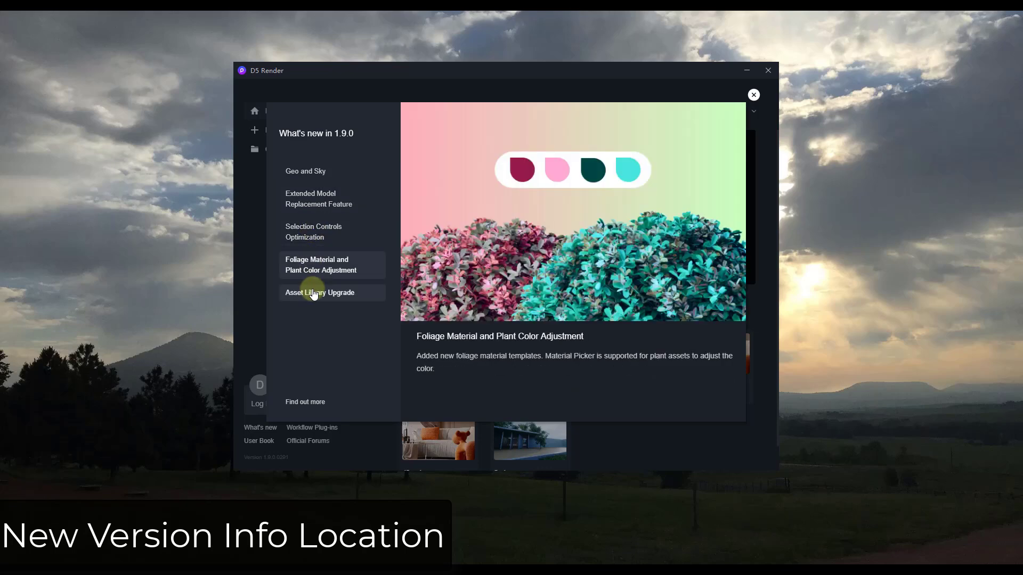
pyautogui.click(313, 293)
pyautogui.click(304, 171)
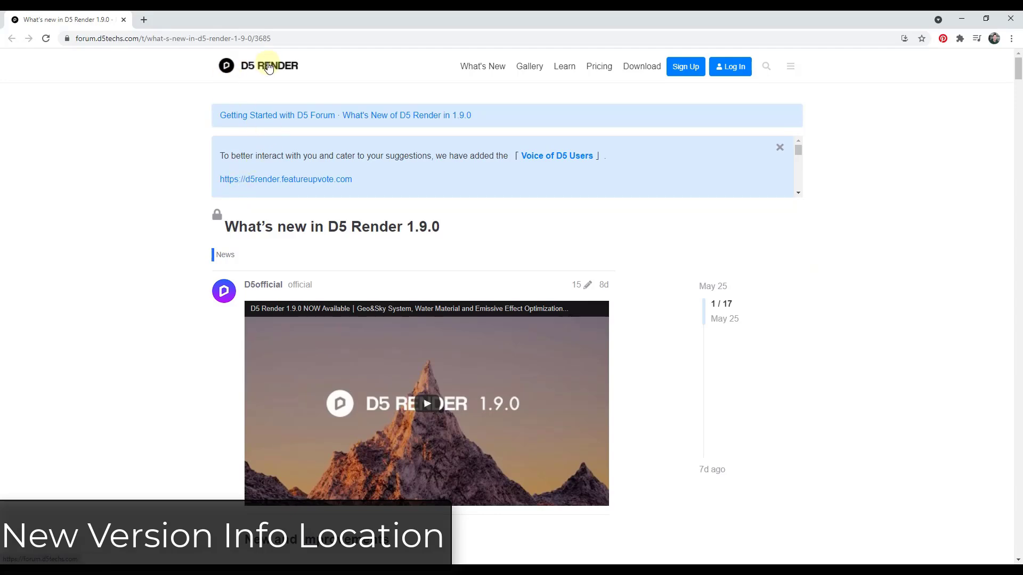
# - Scroll down through the detailed sections to the Geo and Sky North offset explanation, then back up
pyautogui.scroll(-8, 250, 343)
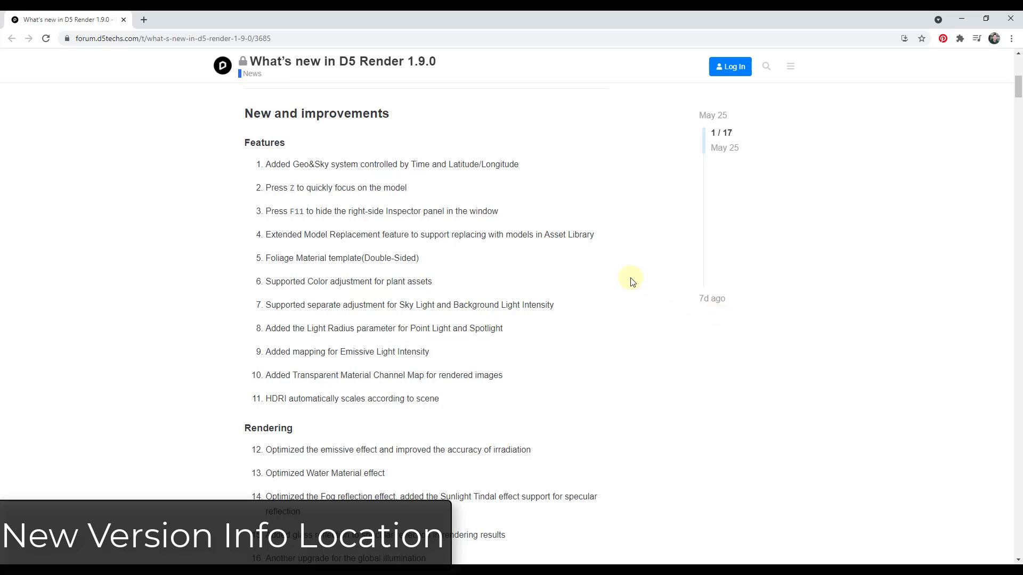
pyautogui.scroll(-1, 633, 280)
pyautogui.scroll(-18, 357, 228)
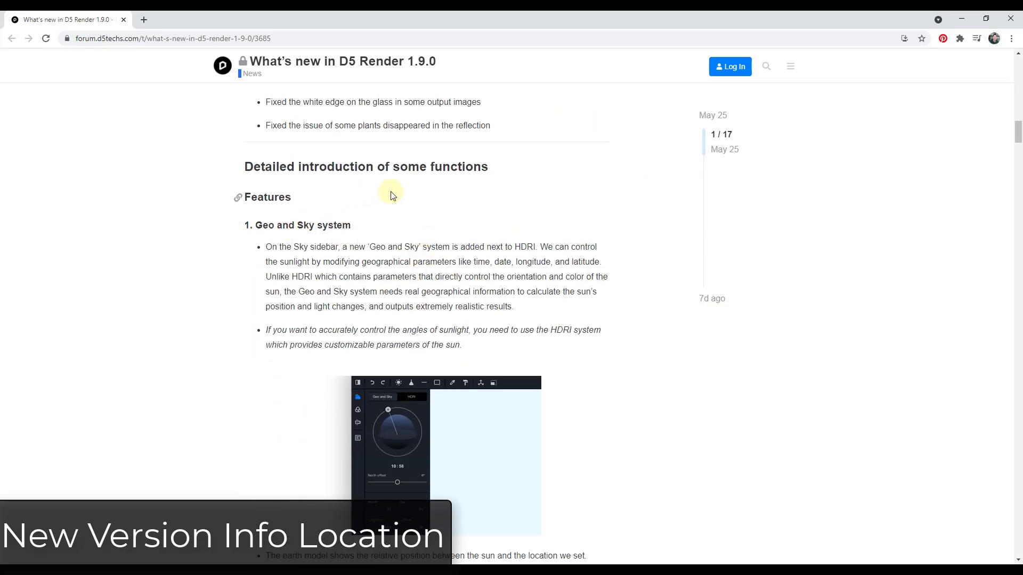
pyautogui.scroll(-20, 297, 185)
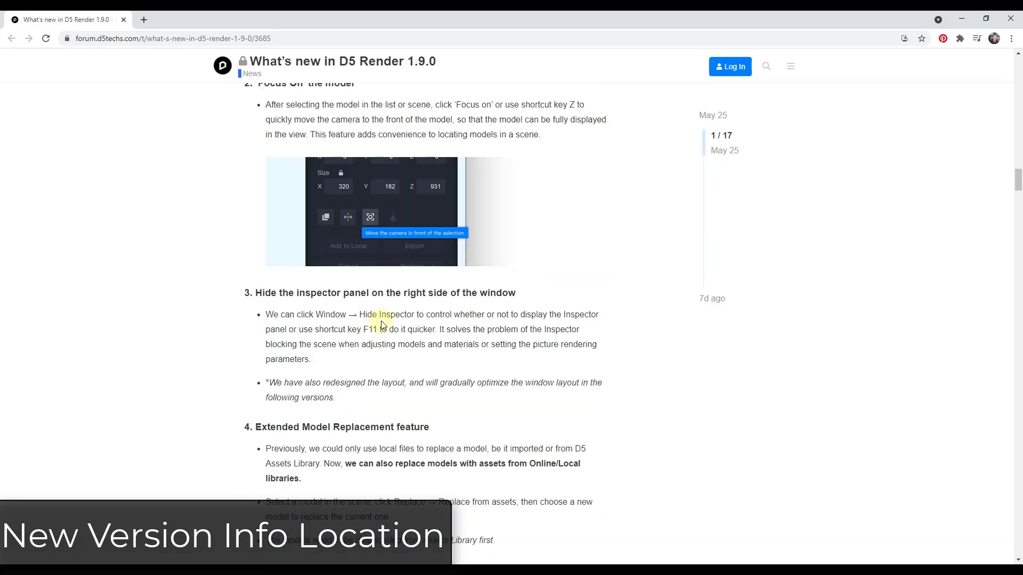
pyautogui.scroll(-20, 425, 313)
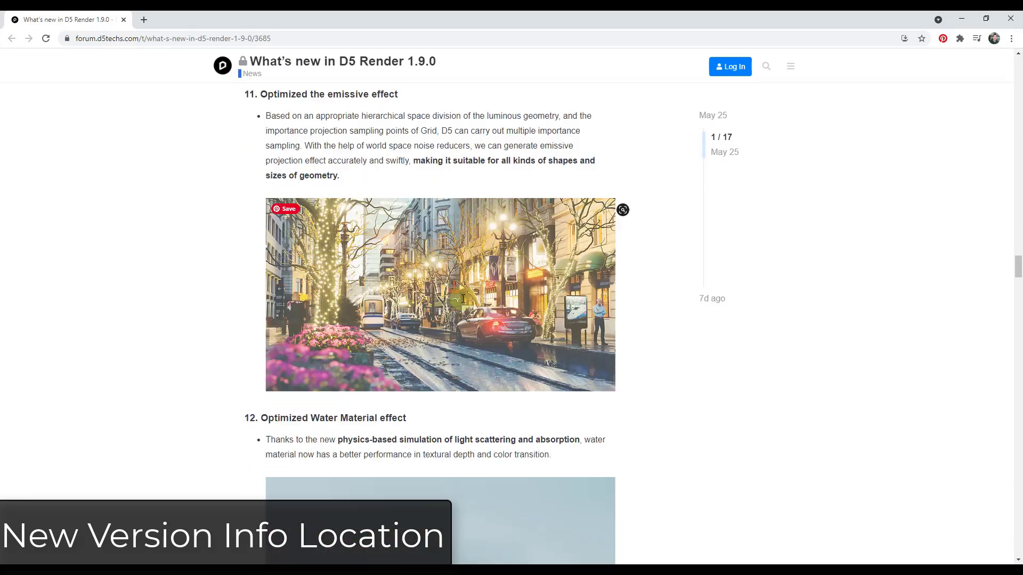
pyautogui.scroll(-20, 246, 320)
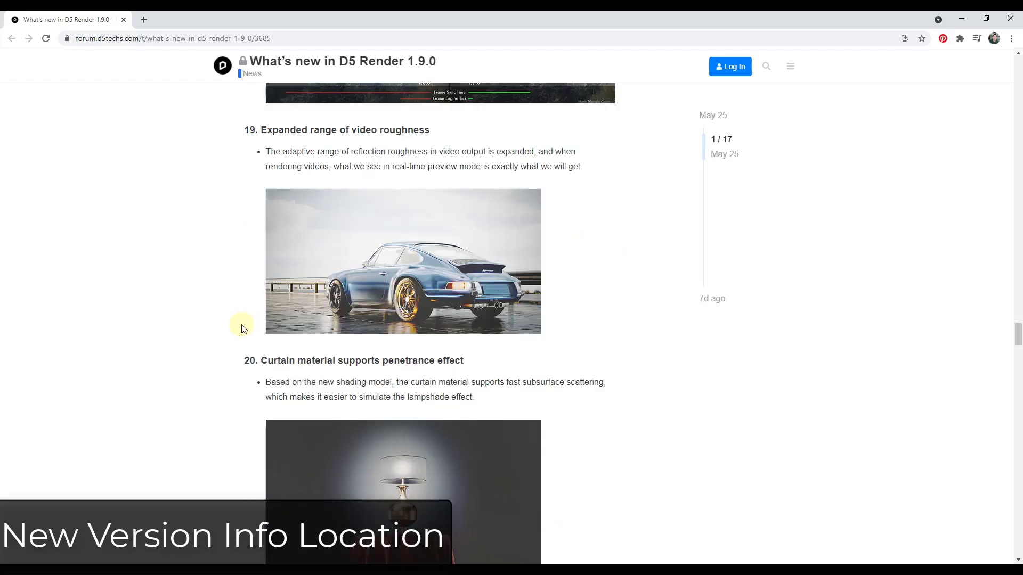
pyautogui.scroll(20, 243, 330)
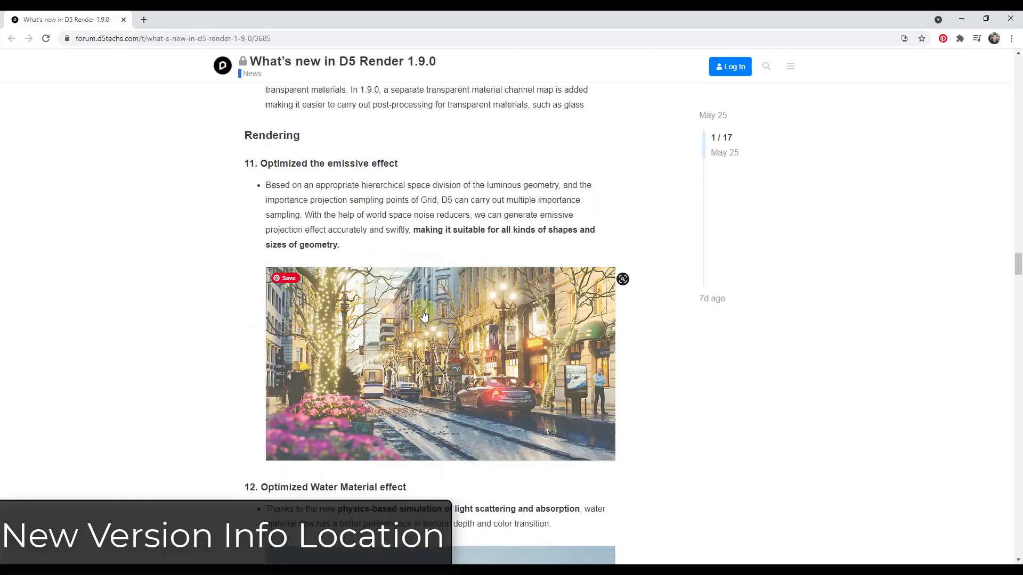
pyautogui.scroll(15, 461, 282)
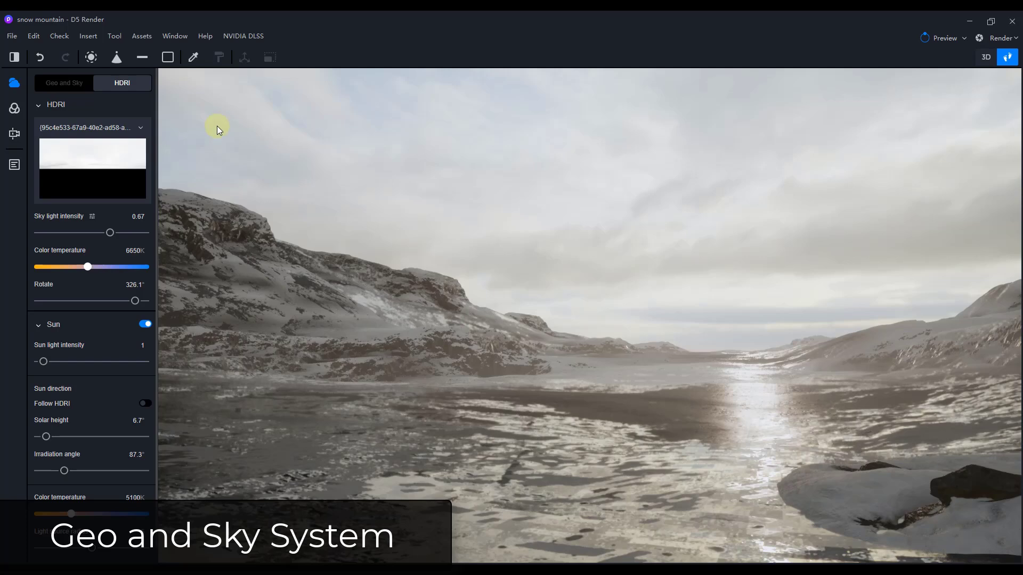
# - Switch the sky lighting to Geo and Sky and move the sun to 09:23 AM
pyautogui.click(56, 81)
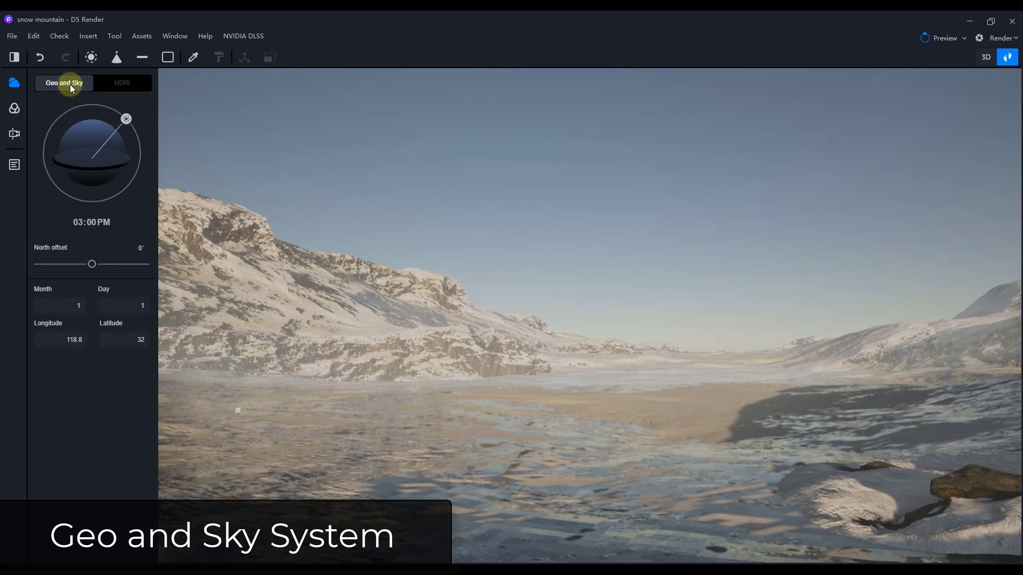
pyautogui.moveTo(126, 119); pyautogui.dragTo(59, 113)
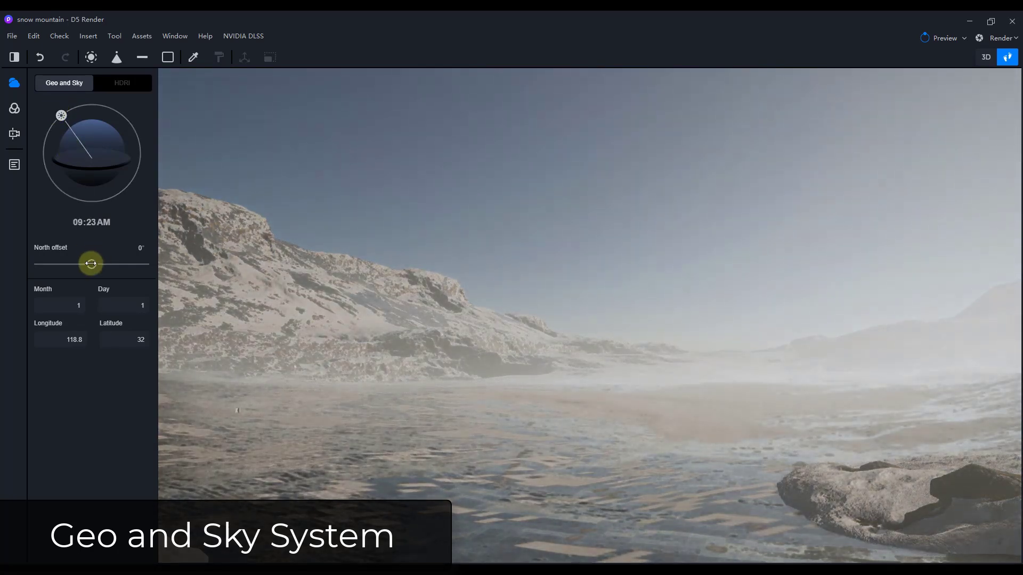
# - Set the North offset to -138.2° and drag the sun to 04:47 PM, low near the horizon
pyautogui.moveTo(91, 264)
pyautogui.mouseDown()
pyautogui.moveTo(127, 263)
pyautogui.moveTo(109, 263)
pyautogui.mouseUp()
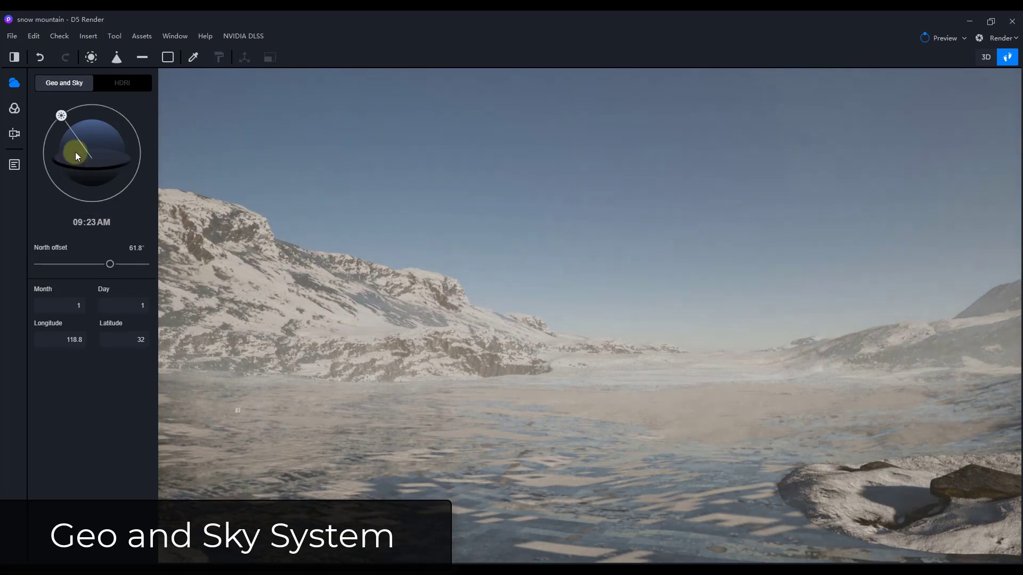
pyautogui.moveTo(58, 114); pyautogui.dragTo(114, 110)
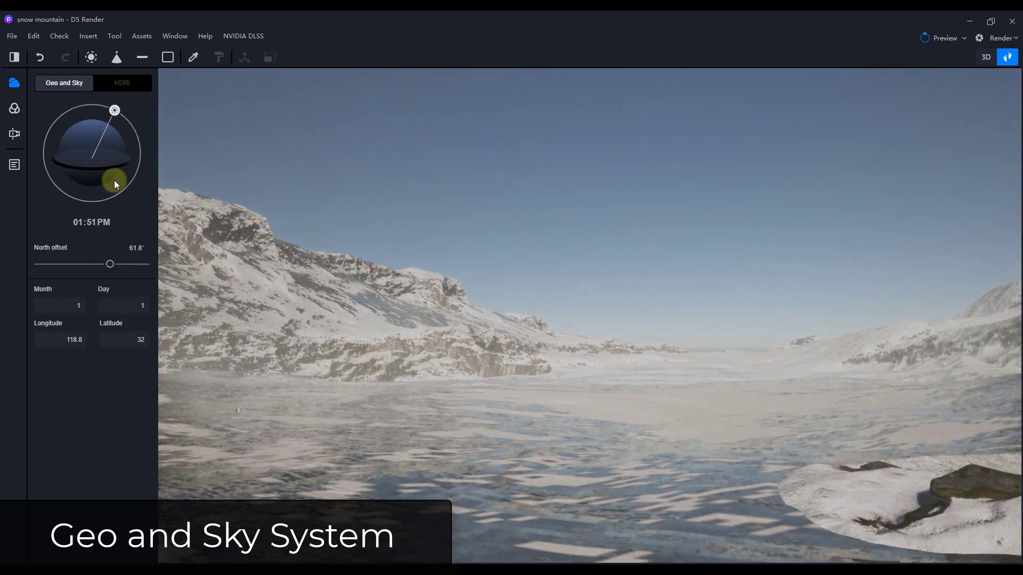
pyautogui.moveTo(112, 265); pyautogui.dragTo(50, 263)
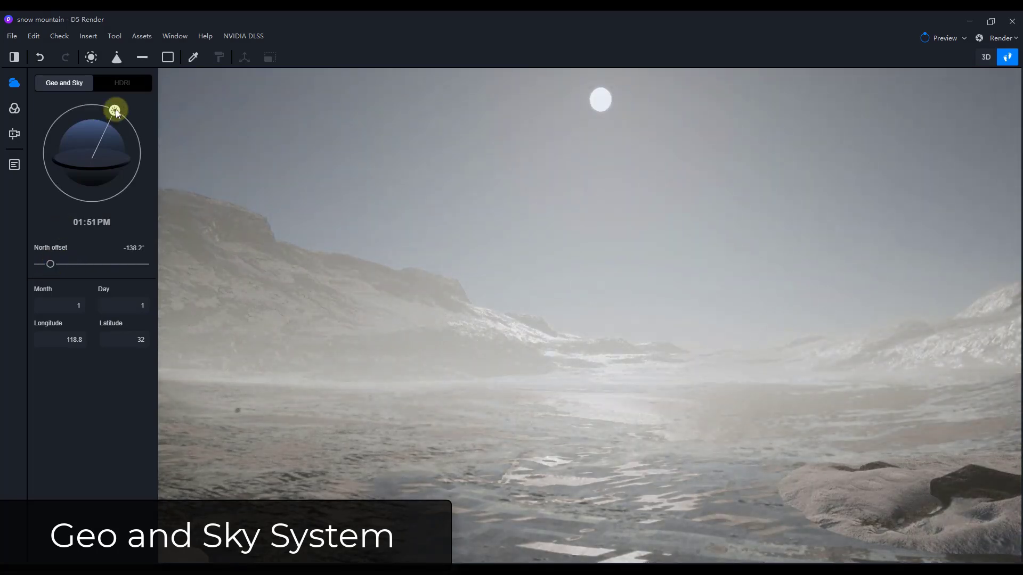
pyautogui.moveTo(117, 109); pyautogui.dragTo(183, 138)
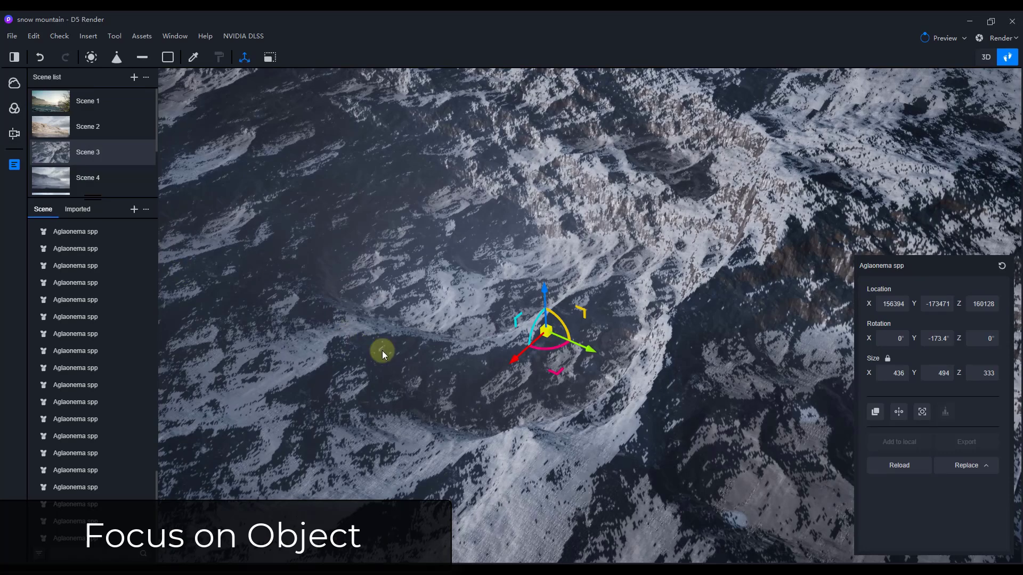
# - Bring the camera down to the snow slope and frame an Aglaonema spp plant
pyautogui.press('f')
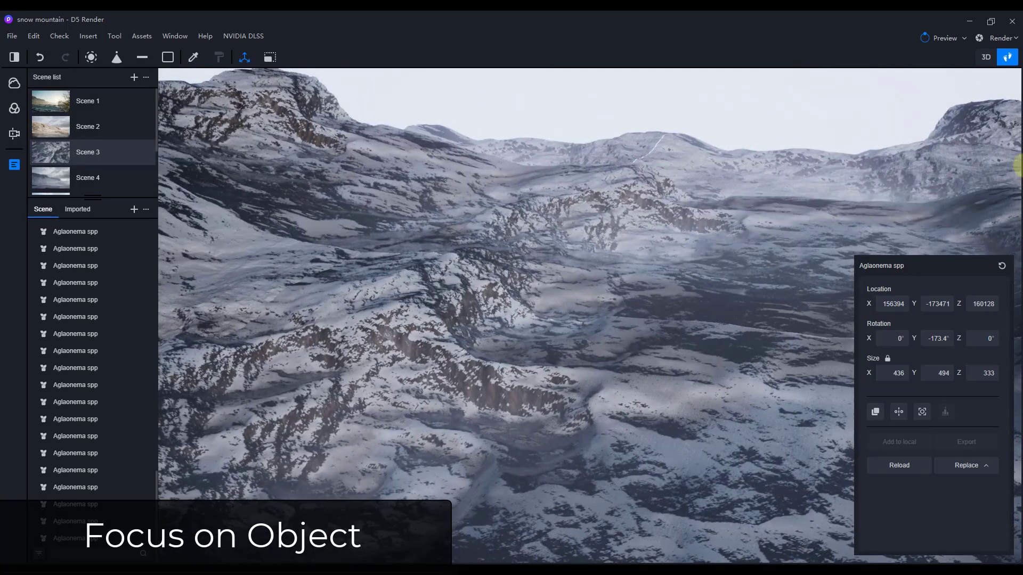
pyautogui.press('f')
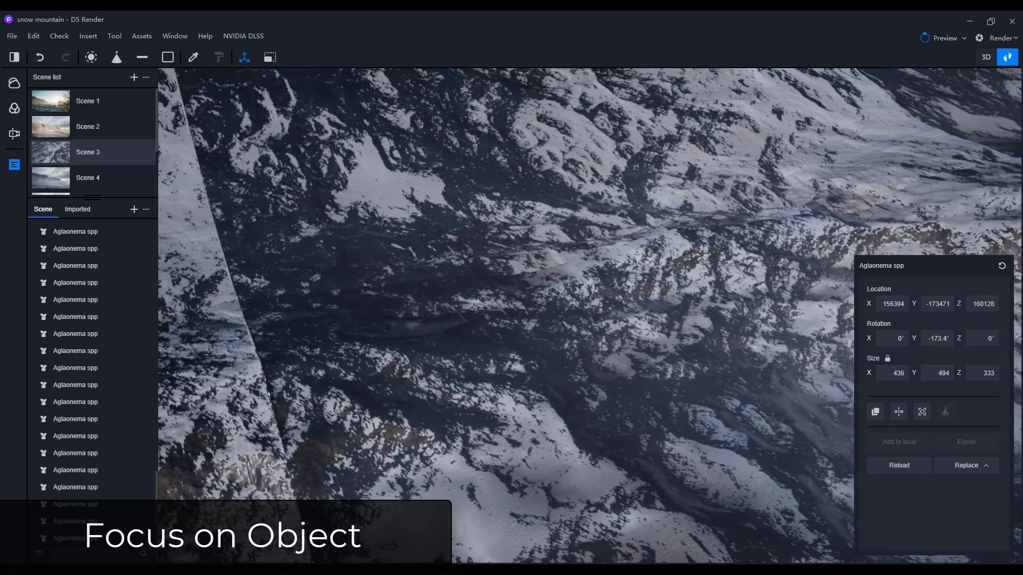
pyautogui.moveTo(703, 278); pyautogui.dragTo(496, 328, button='right')
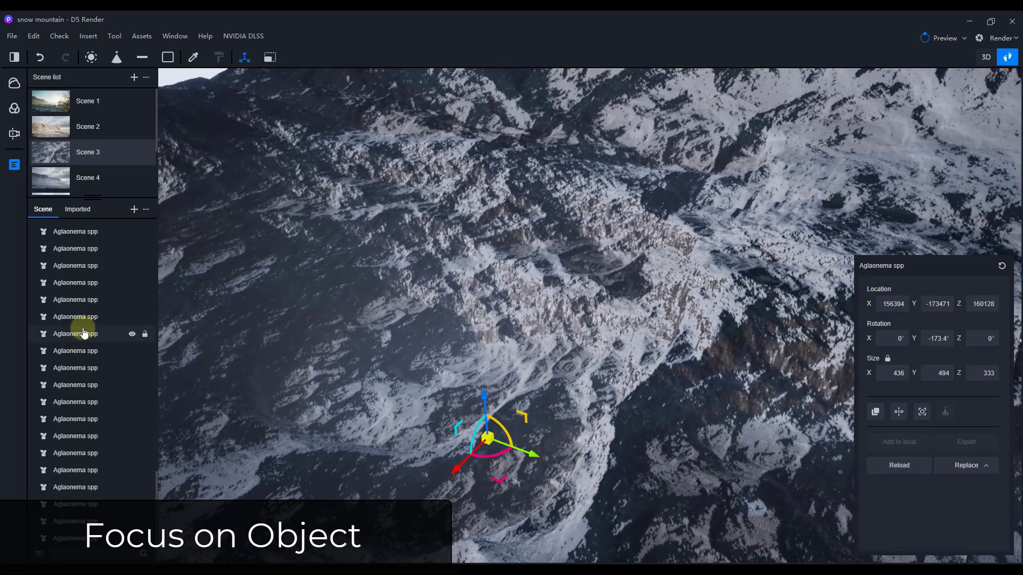
pyautogui.click(76, 437)
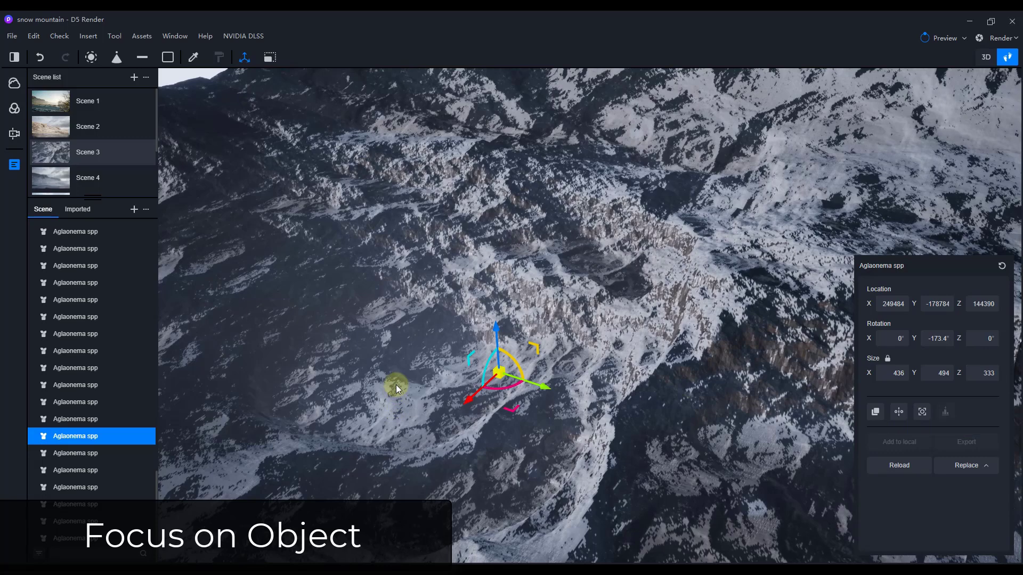
pyautogui.press('f')
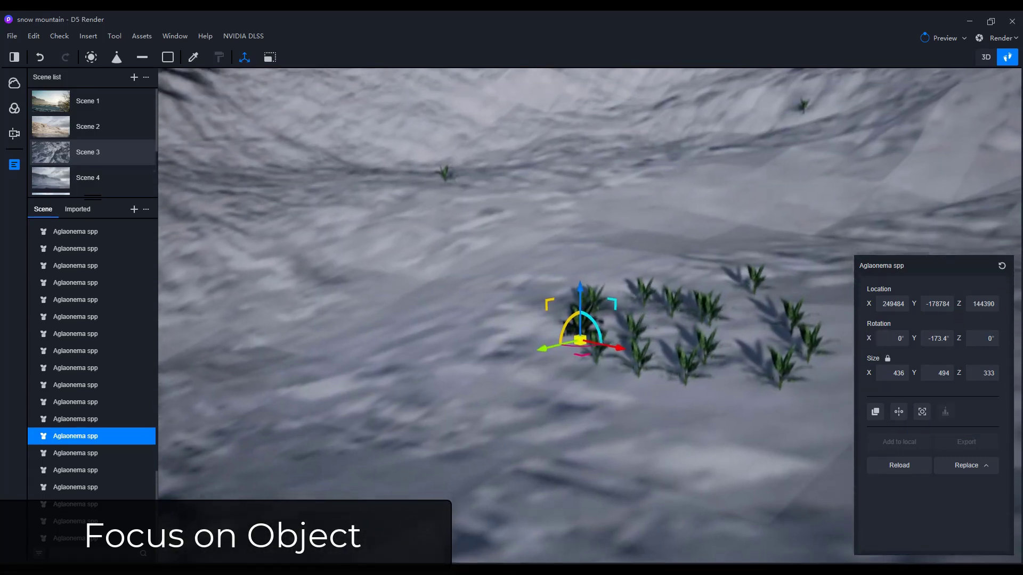
pyautogui.moveTo(314, 308); pyautogui.dragTo(548, 313, button='right')
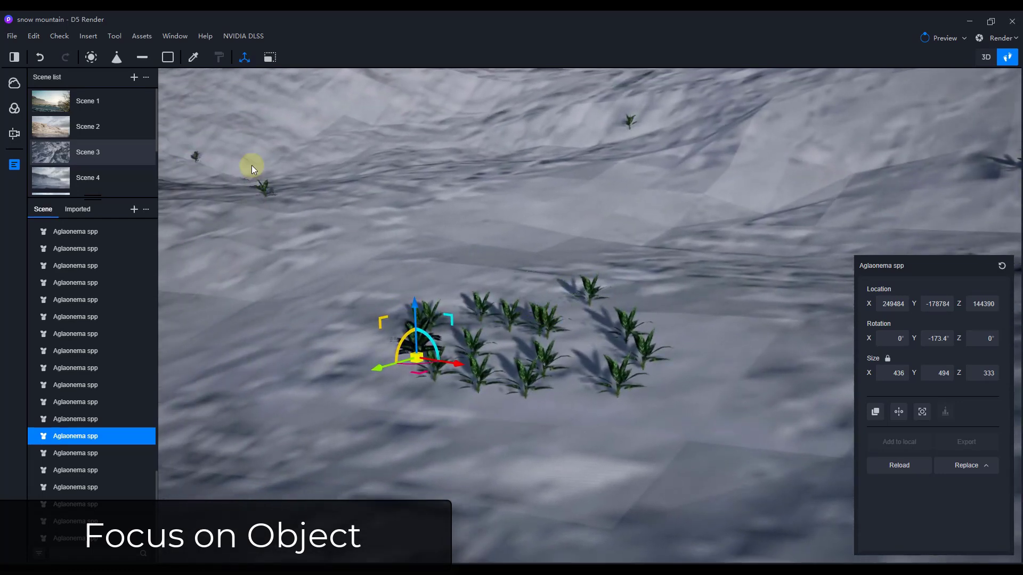
# - Focus on a second Aglaonema spp plant and move it onto the first one
pyautogui.click(78, 252)
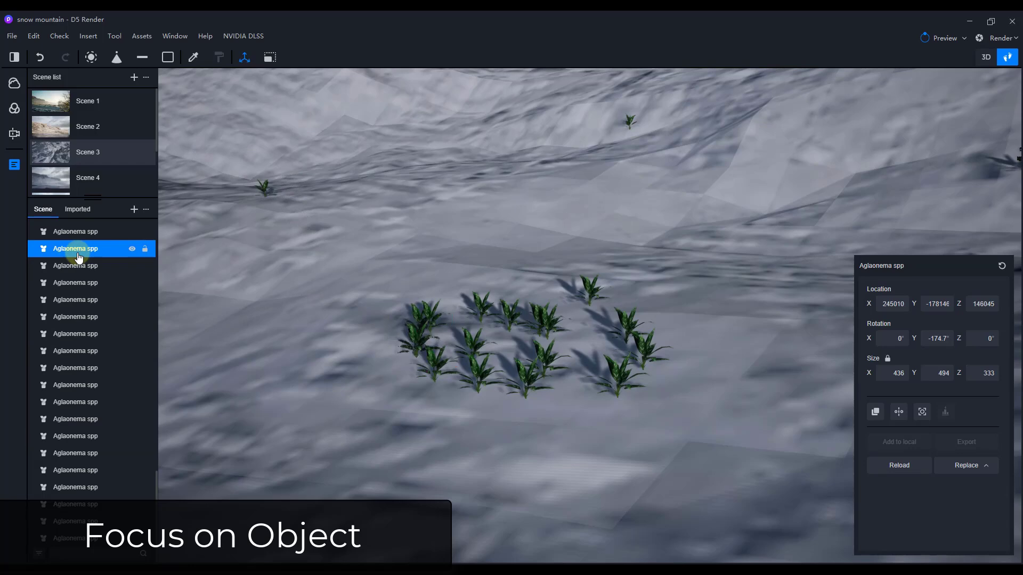
pyautogui.doubleClick(93, 251)
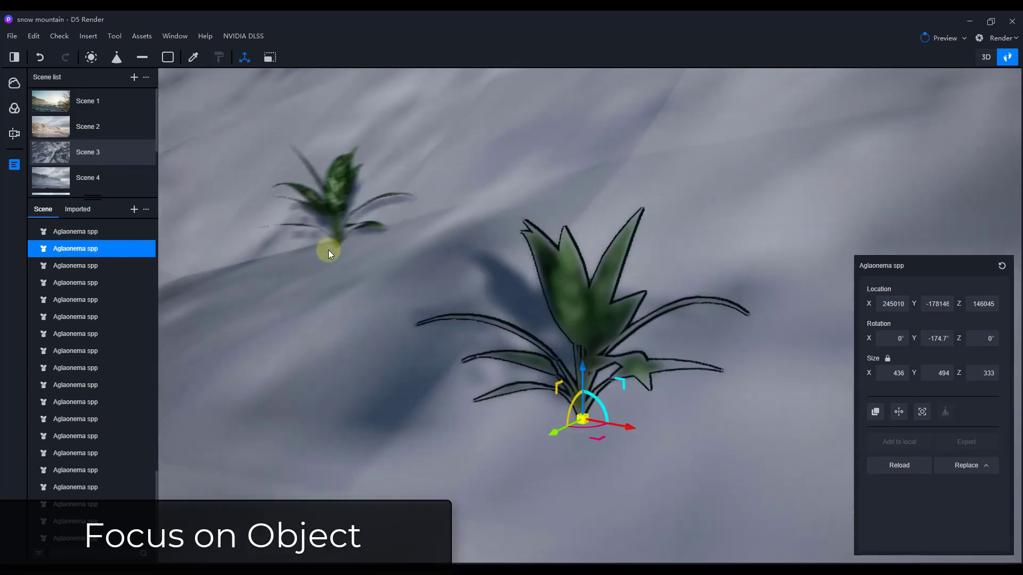
pyautogui.scroll(-5, 618, 329)
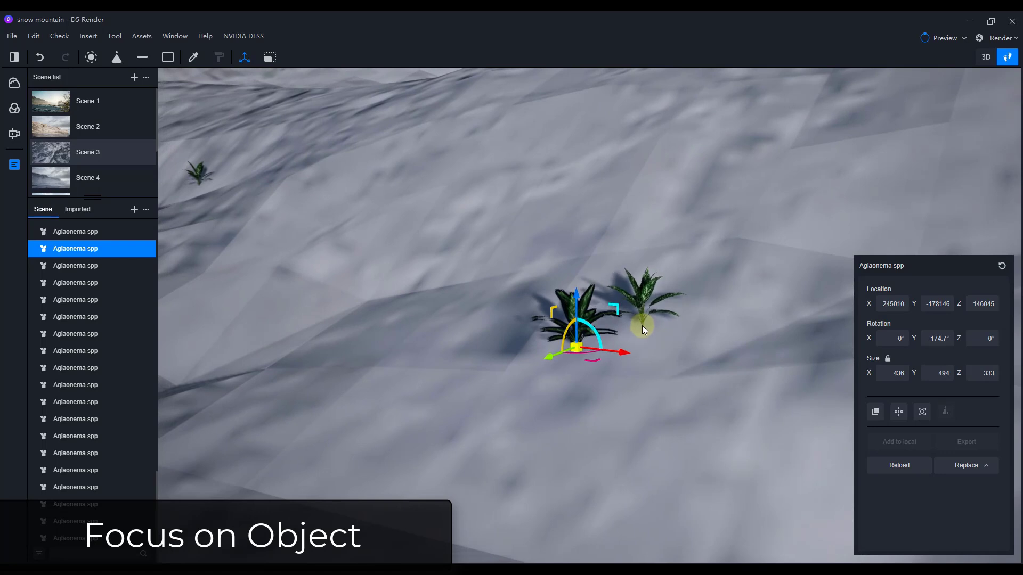
pyautogui.moveTo(641, 324); pyautogui.dragTo(590, 334)
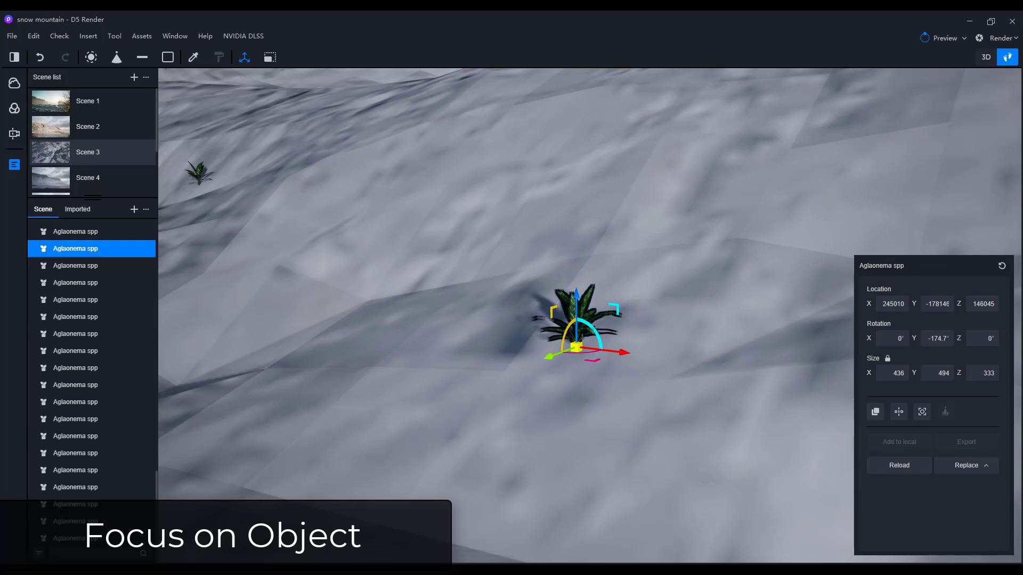
# - Undo moving the second plant and toggle the inspector panel off and on
pyautogui.hotkey('ctrl', 'z')
pyautogui.hotkey('ctrl', 'i')
pyautogui.hotkey('ctrl', 'i')
pyautogui.hotkey('ctrl', 'i')
pyautogui.hotkey('ctrl', 'i')
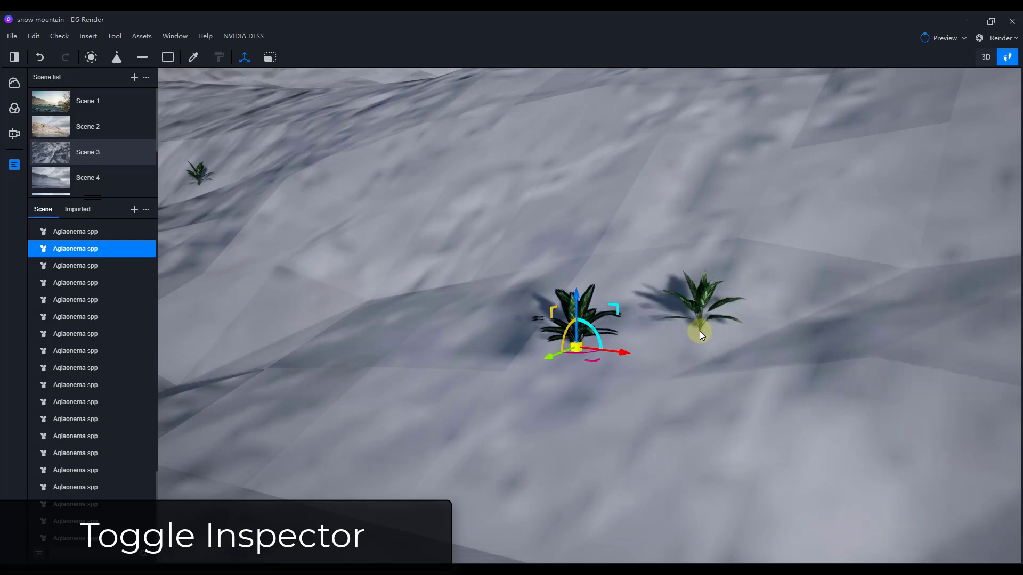
pyautogui.press('F11')
pyautogui.press('F11')
pyautogui.hotkey('ctrl', 'z')
# - Hide the inspector panel through the panel visibility options, toggling it with F11
pyautogui.click(179, 37)
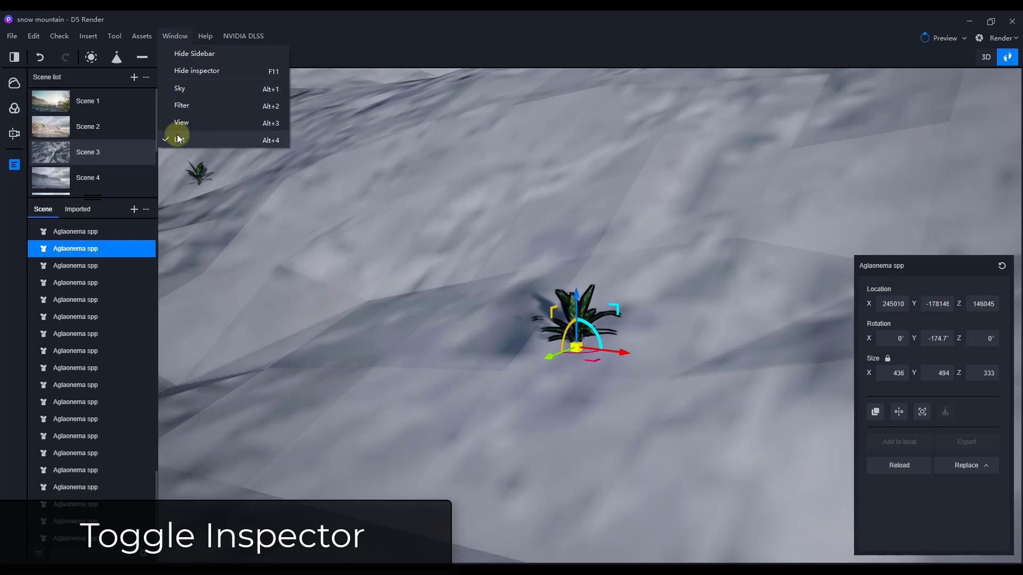
pyautogui.click(203, 76)
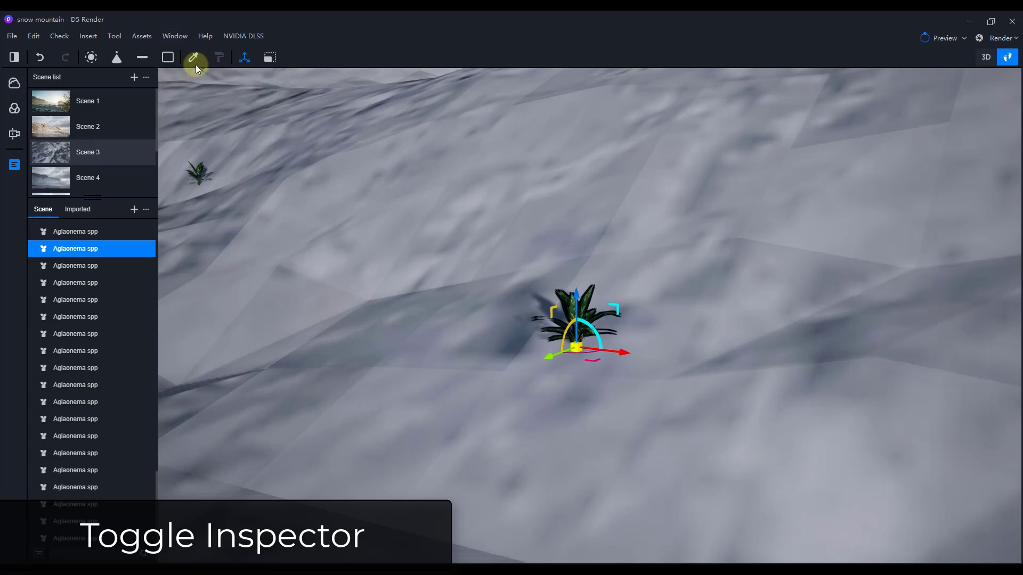
pyautogui.press('F11')
pyautogui.press('F11')
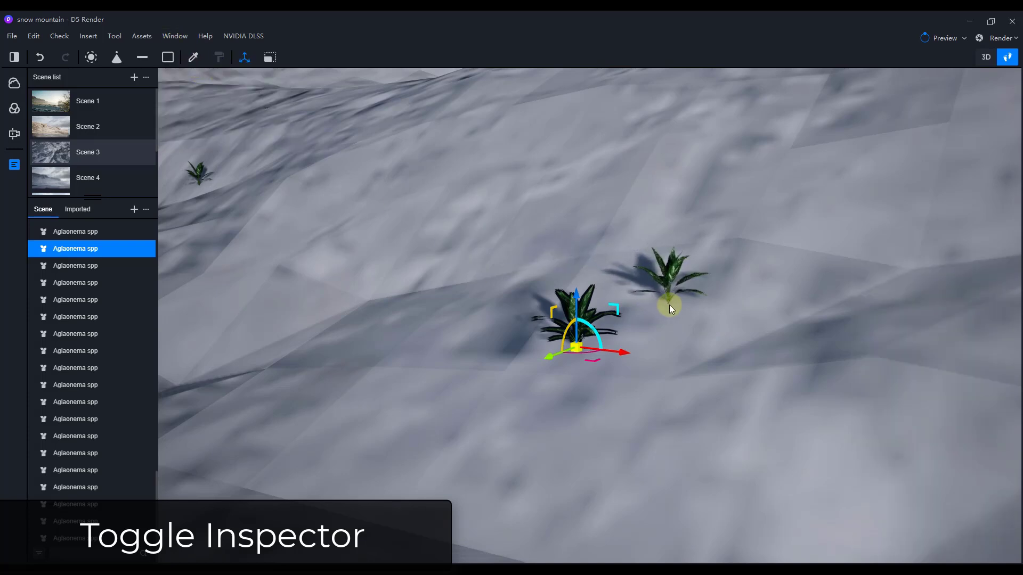
pyautogui.press('F11')
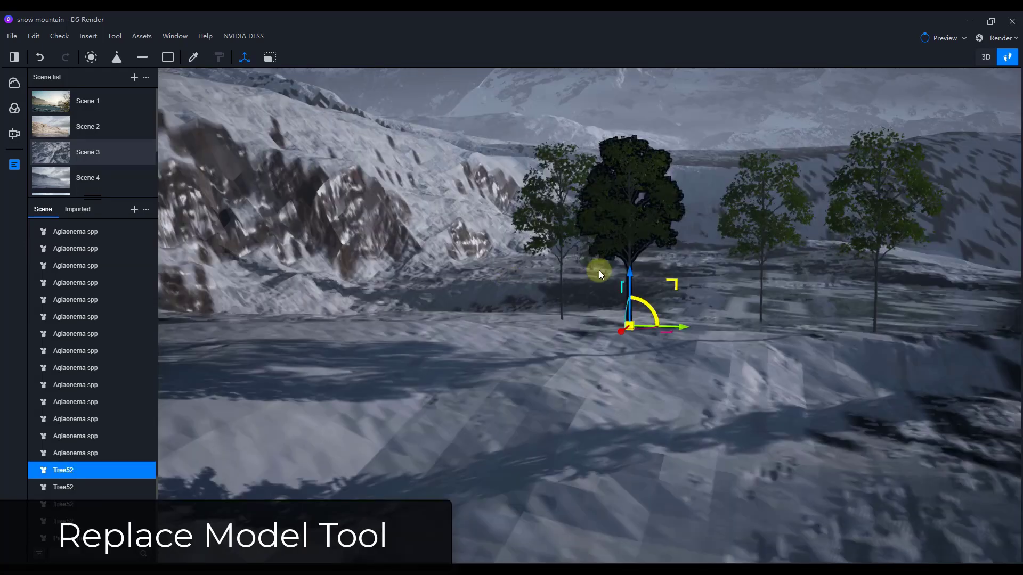
# - Replace the four selected Tree52 trees with Picea rubens spruces from the asset library
pyautogui.moveTo(697, 261); pyautogui.dragTo(634, 273, button='right')
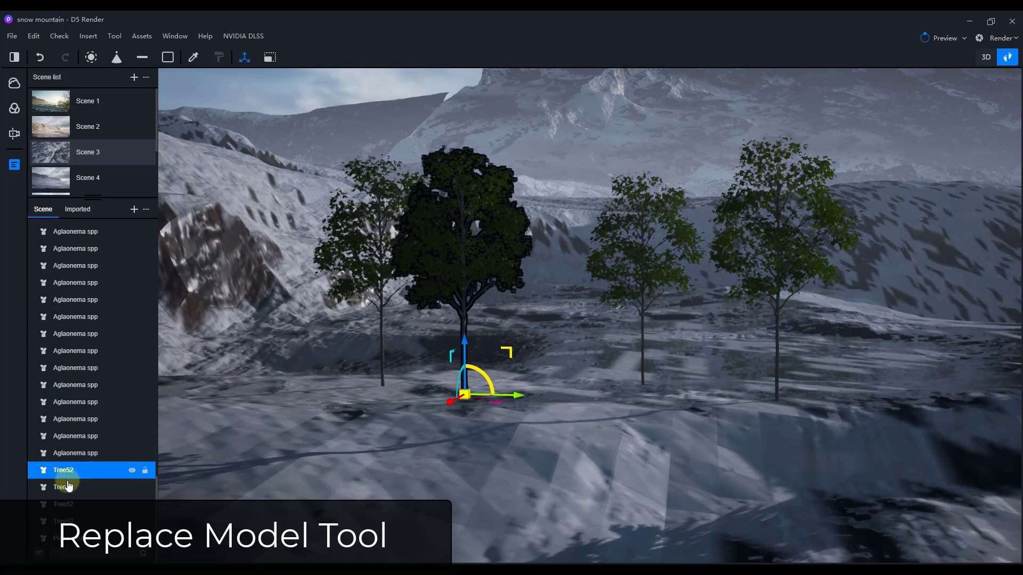
pyautogui.keyDown('shift'); pyautogui.click(65, 521); pyautogui.keyUp('shift')
pyautogui.rightClick(65, 521)
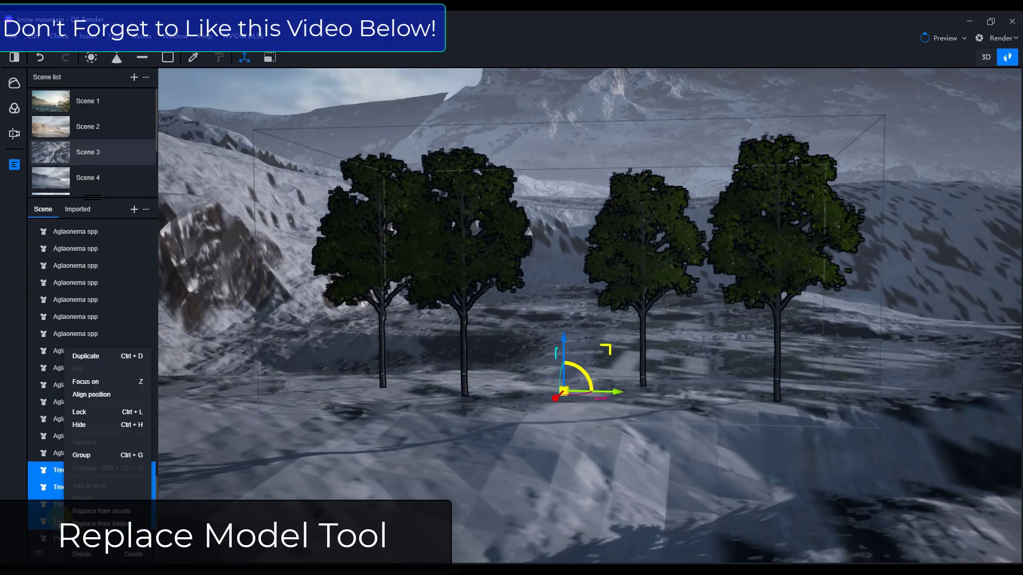
pyautogui.click(101, 512)
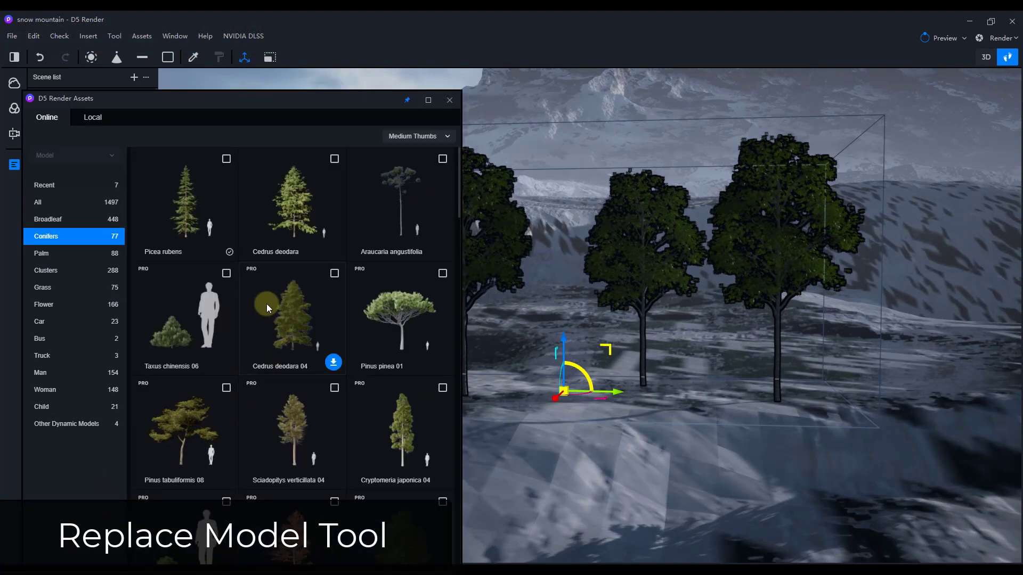
pyautogui.click(225, 158)
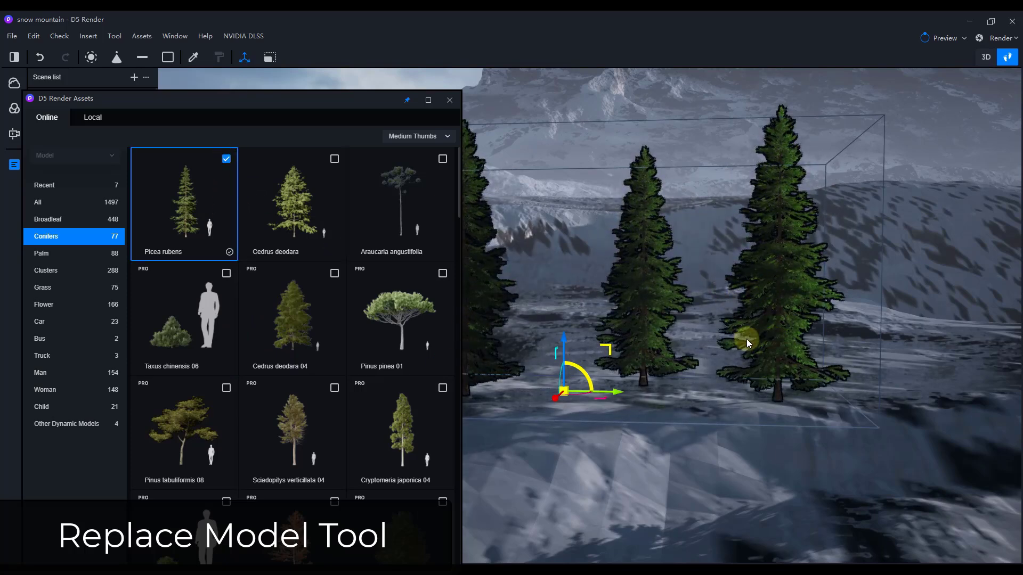
# - Swap the spruces back to Tree52 from the Broadleaf assets, then return to the conifer list
pyautogui.moveTo(746, 339); pyautogui.dragTo(656, 318, button='right')
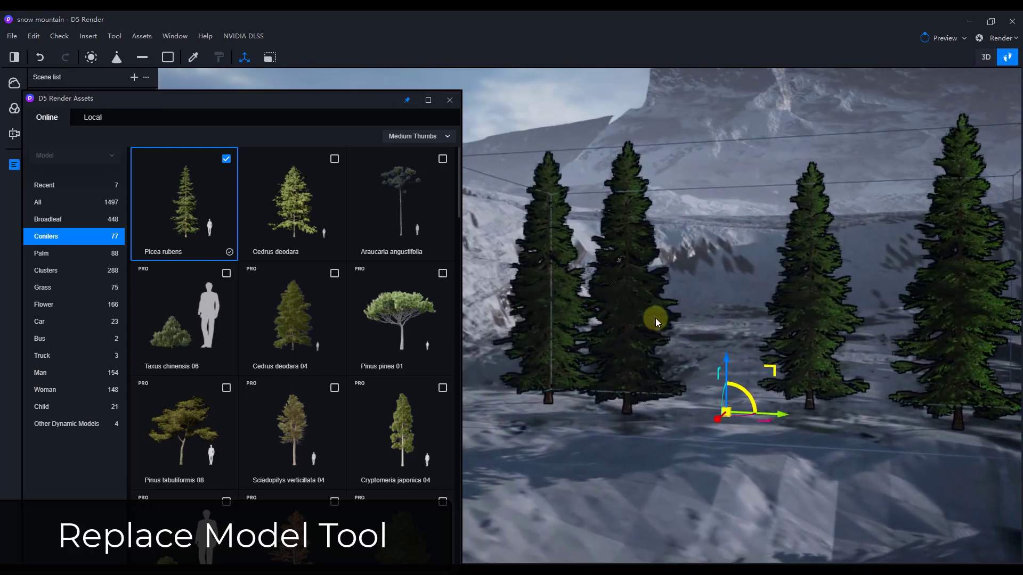
pyautogui.click(48, 219)
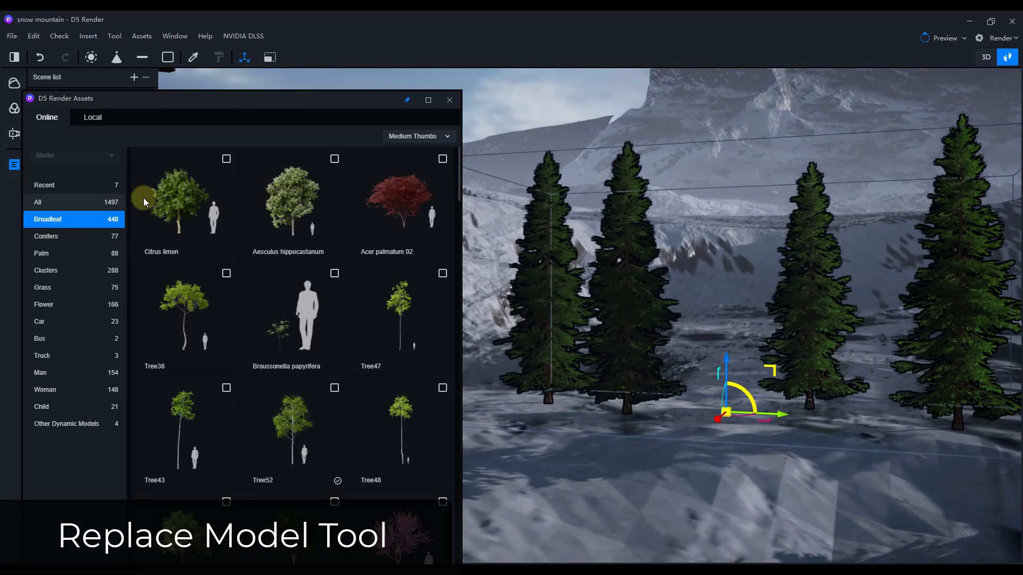
pyautogui.moveTo(297, 319)
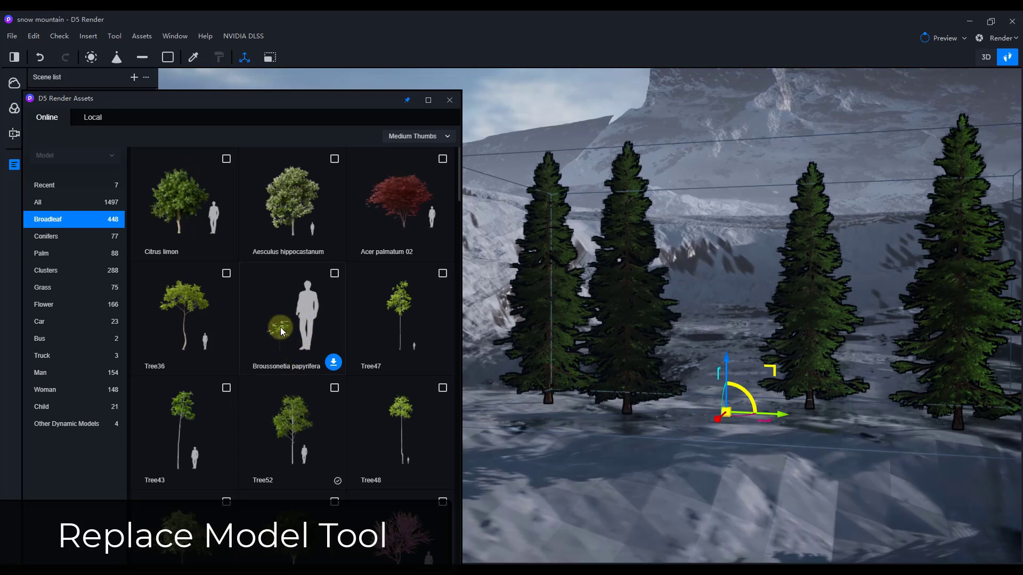
pyautogui.click(334, 388)
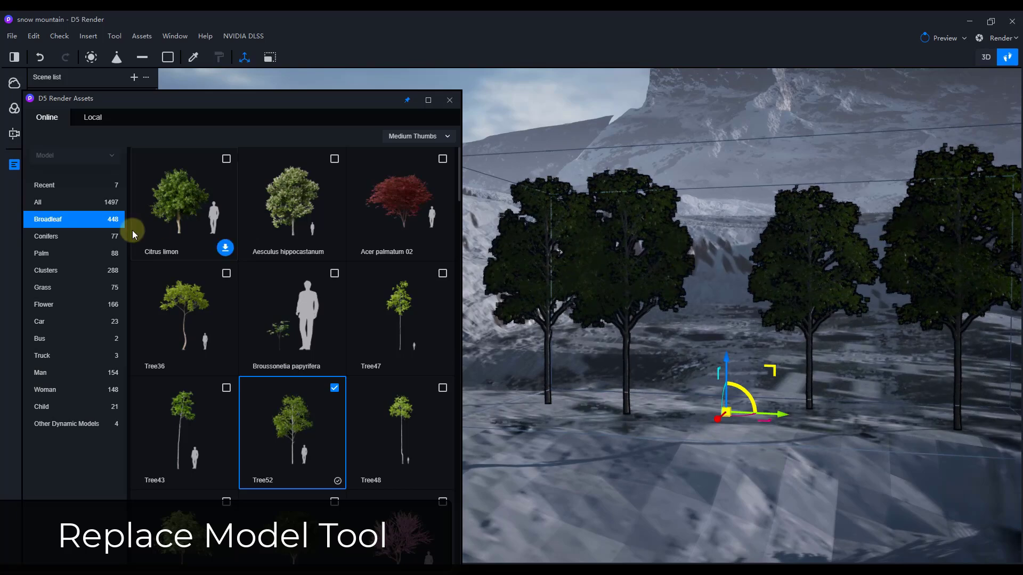
pyautogui.click(56, 236)
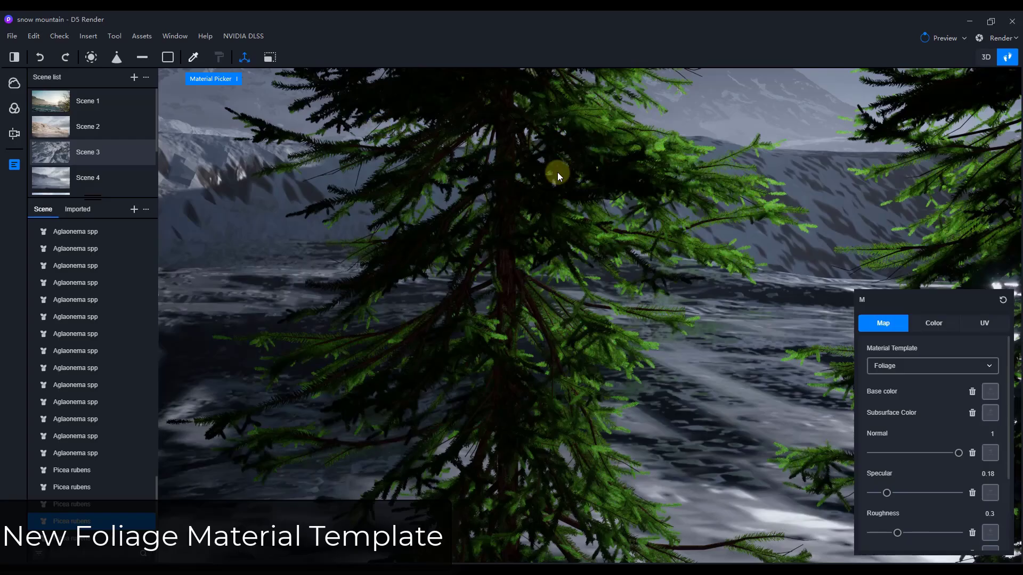
# - Pick the spruce needle material M_1 and keep its template on Foliage, with Specular 0.15
pyautogui.click(640, 154)
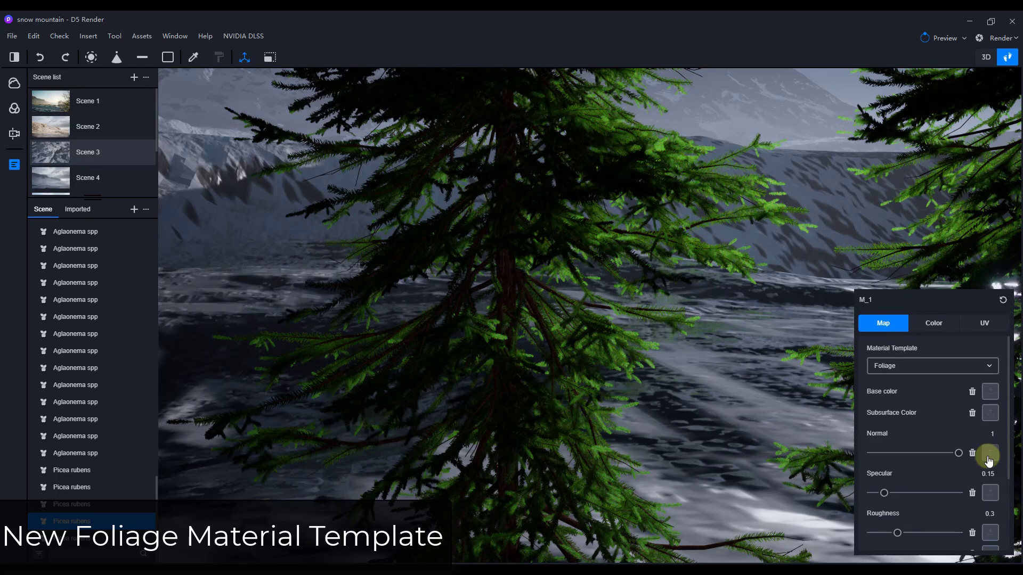
pyautogui.scroll(-2, 986, 489)
pyautogui.scroll(2, 956, 482)
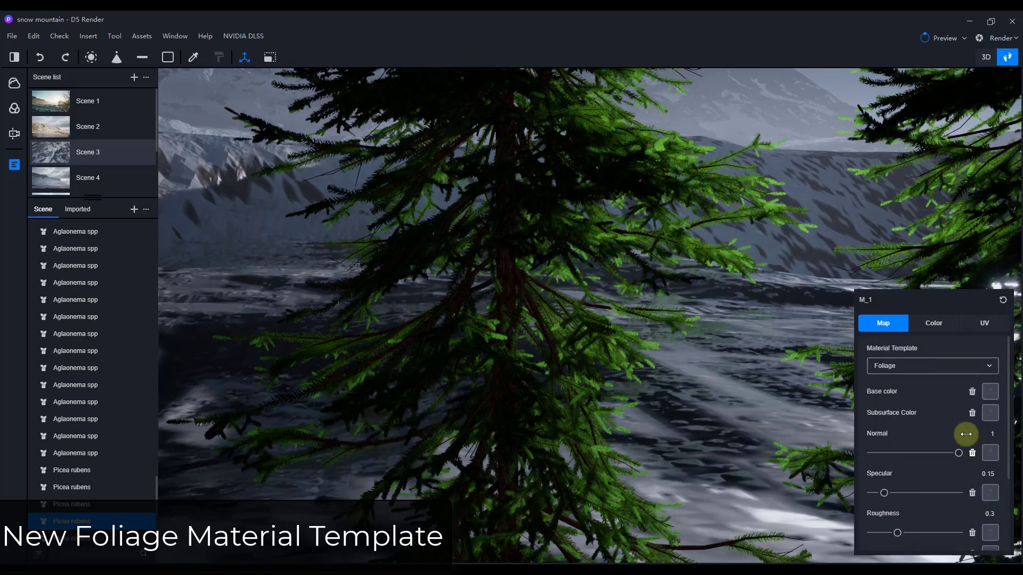
pyautogui.click(888, 366)
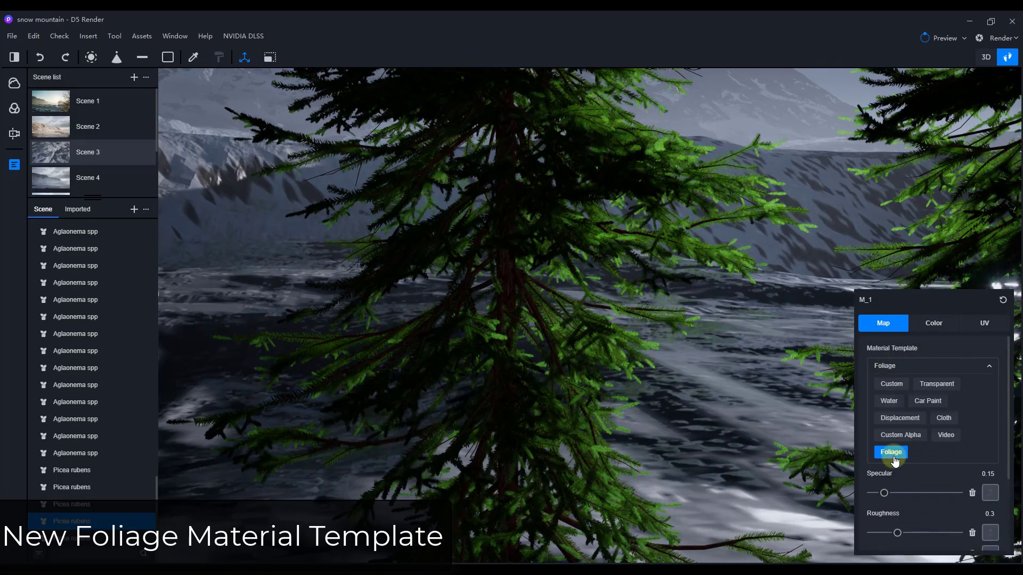
pyautogui.click(891, 452)
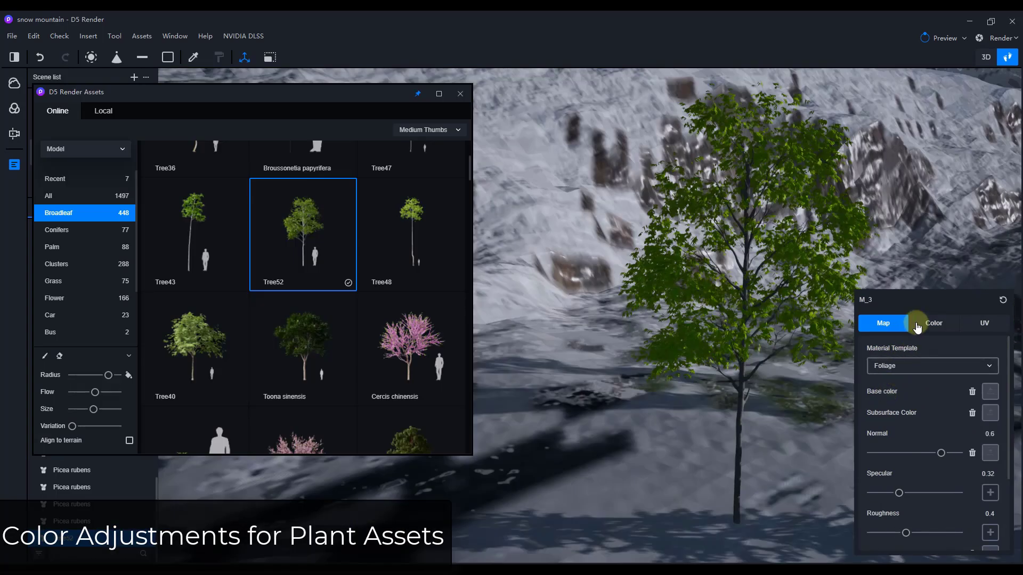
# - Tint the Tree52 foliage to Hue 52, then brush-paint many Tree52 trees across the snowy slope
pyautogui.click(915, 323)
pyautogui.moveTo(895, 363)
pyautogui.mouseDown()
pyautogui.moveTo(913, 367)
pyautogui.moveTo(870, 367)
pyautogui.moveTo(904, 369)
pyautogui.moveTo(889, 373)
pyautogui.mouseUp()
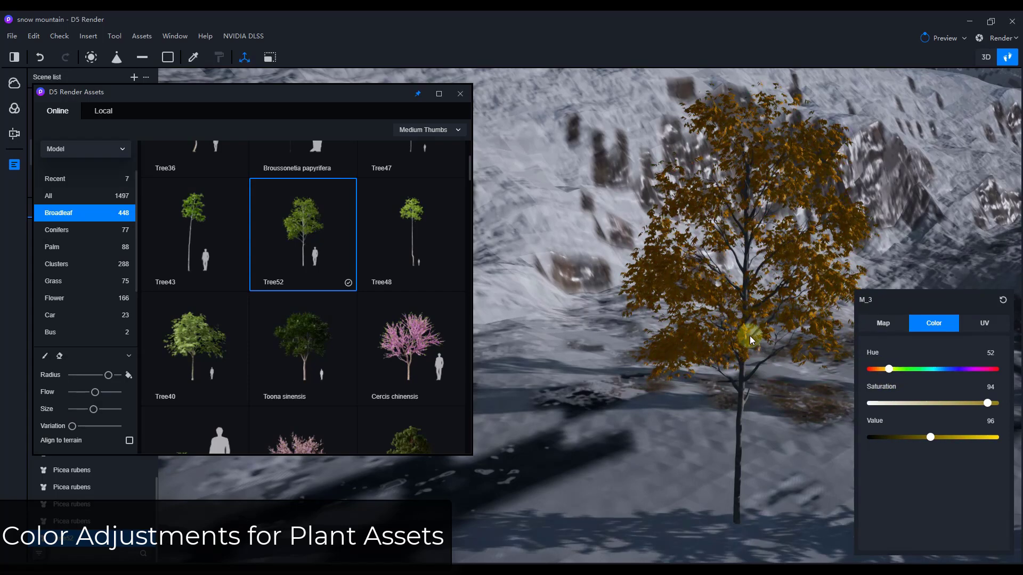
pyautogui.moveTo(750, 341); pyautogui.dragTo(715, 388, button='right')
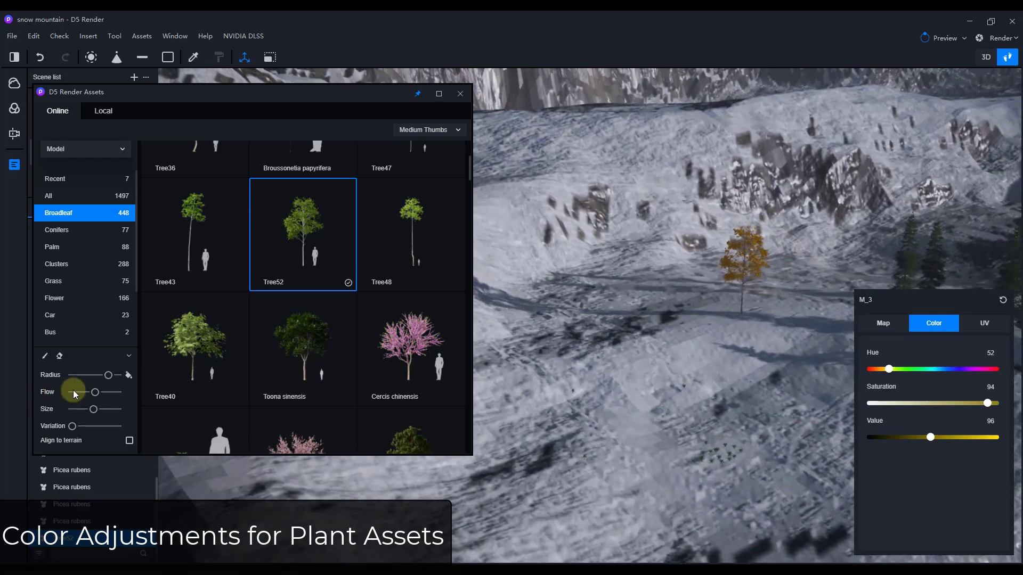
pyautogui.click(45, 356)
pyautogui.moveTo(646, 325)
pyautogui.mouseDown()
pyautogui.moveTo(574, 323)
pyautogui.moveTo(730, 305)
pyautogui.moveTo(892, 364)
pyautogui.moveTo(823, 381)
pyautogui.moveTo(637, 356)
pyautogui.moveTo(653, 382)
pyautogui.moveTo(687, 417)
pyautogui.mouseUp()
pyautogui.scroll(5, 687, 417)
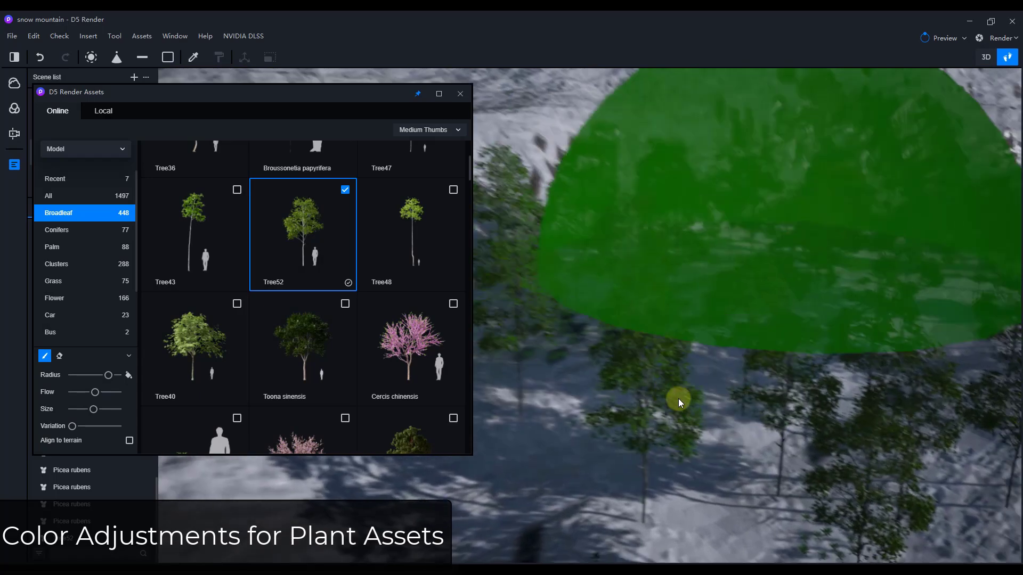
# - Pick the broadleaf trees' foliage material M_3 and darken its map colour to red
pyautogui.click(193, 57)
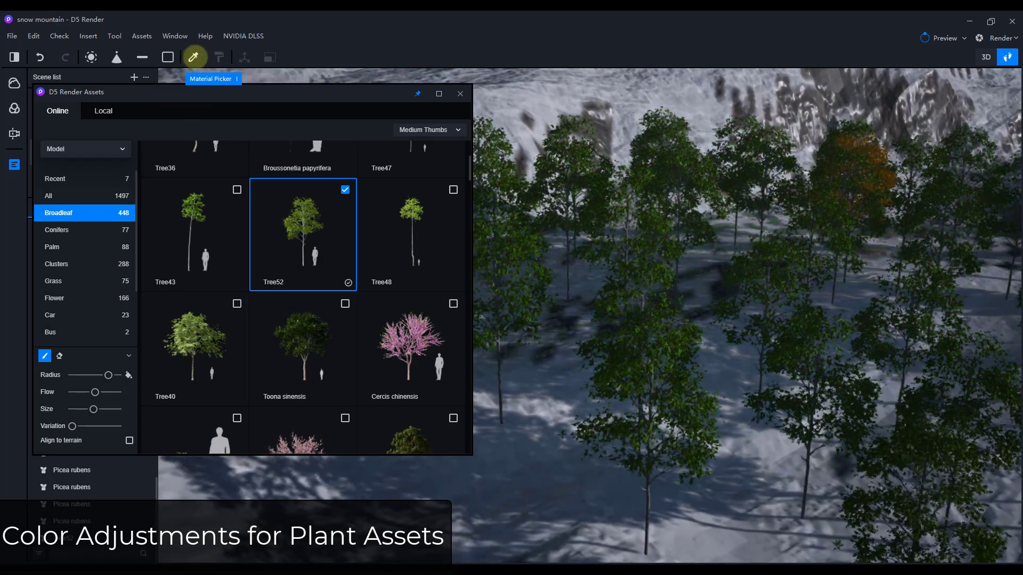
pyautogui.click(670, 379)
pyautogui.click(884, 323)
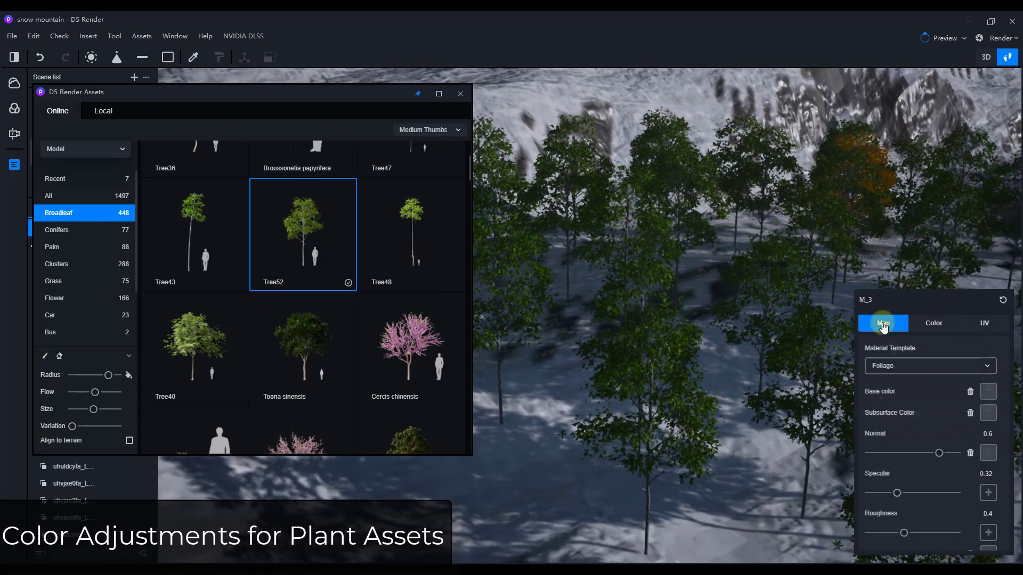
pyautogui.moveTo(921, 510); pyautogui.dragTo(900, 511)
# - Set the foliage Hue to 44 and Saturation to 63 for reddish autumn leaves
pyautogui.click(938, 323)
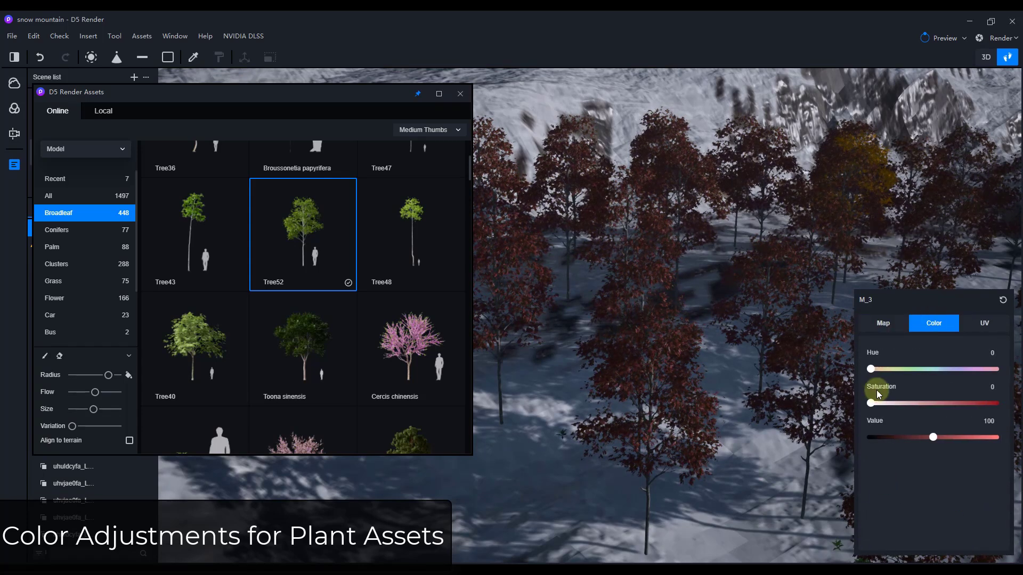
pyautogui.moveTo(873, 367); pyautogui.dragTo(911, 377)
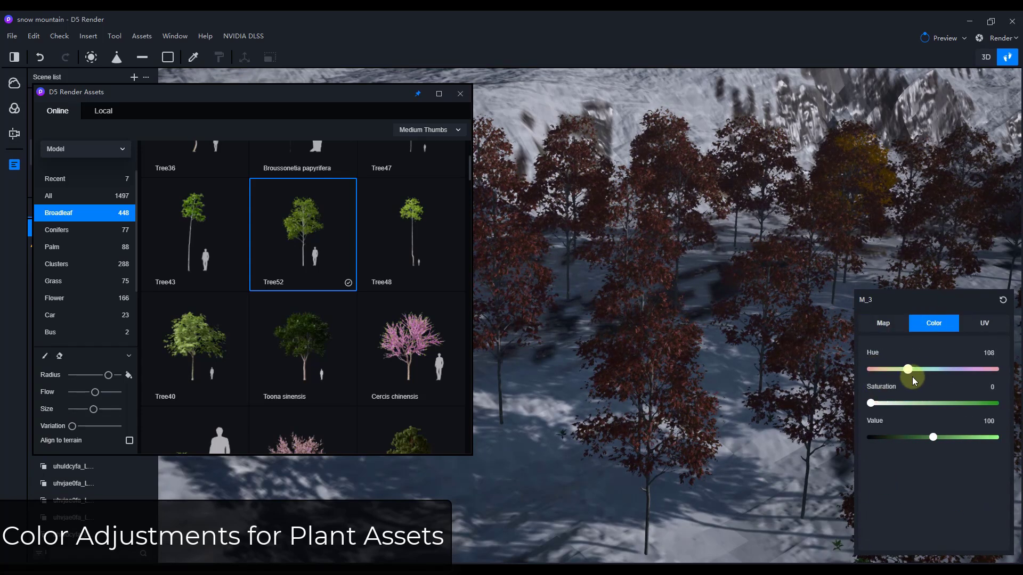
pyautogui.moveTo(871, 403); pyautogui.dragTo(885, 403)
pyautogui.click(885, 369)
pyautogui.scroll(-5, 742, 376)
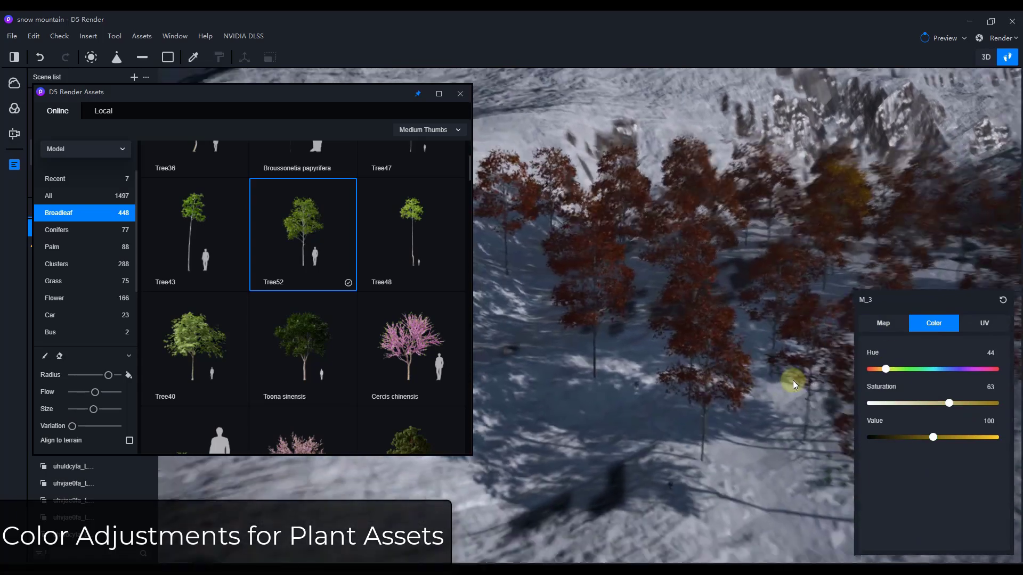
pyautogui.scroll(5, 794, 388)
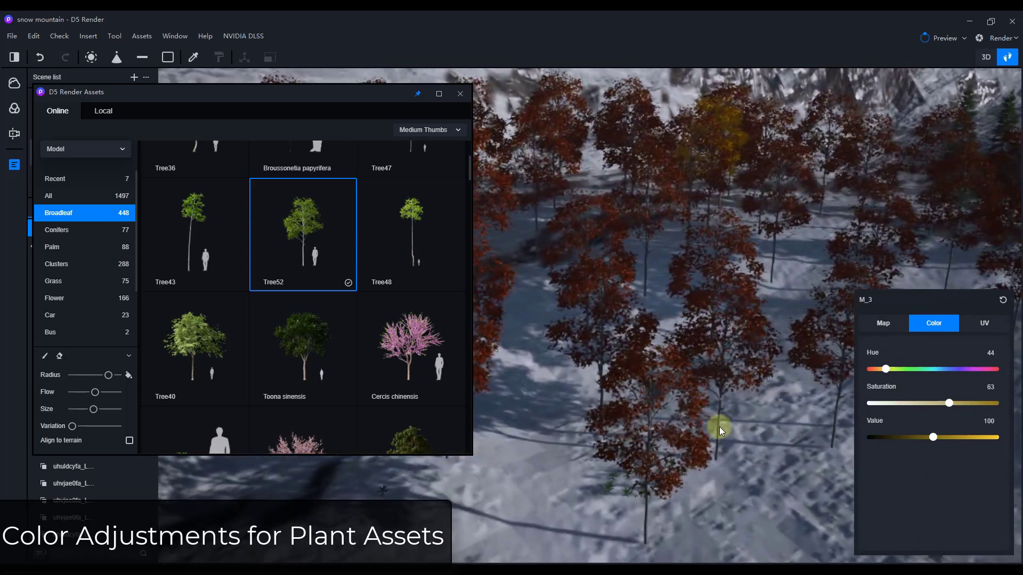
pyautogui.scroll(-5, 717, 426)
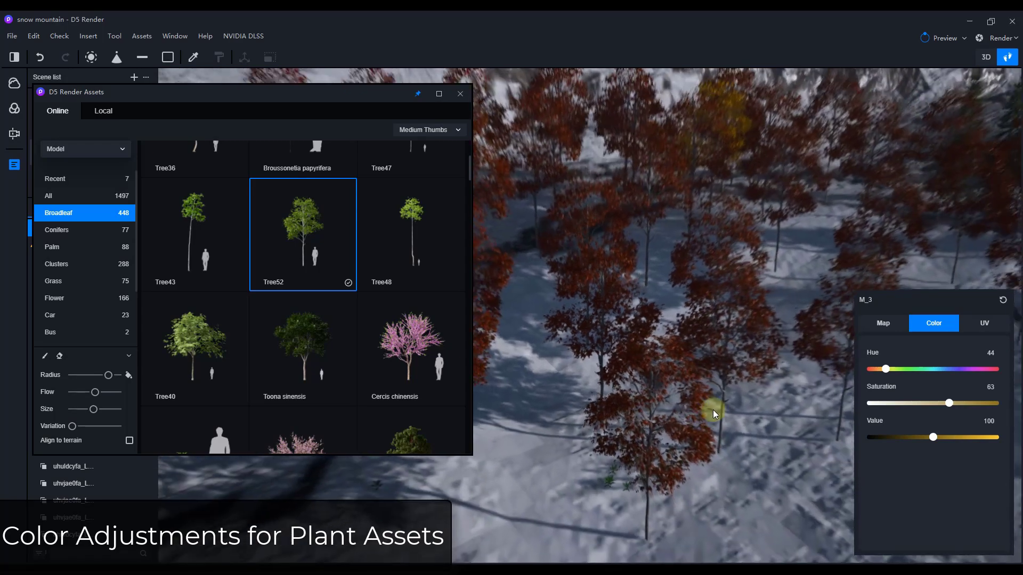
pyautogui.scroll(-3, 717, 410)
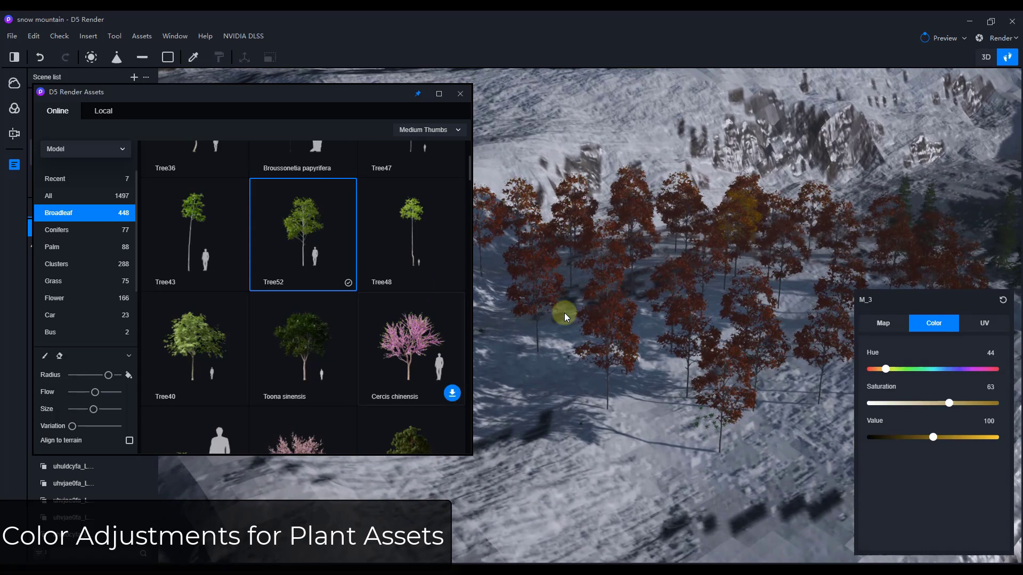
pyautogui.scroll(2, 644, 365)
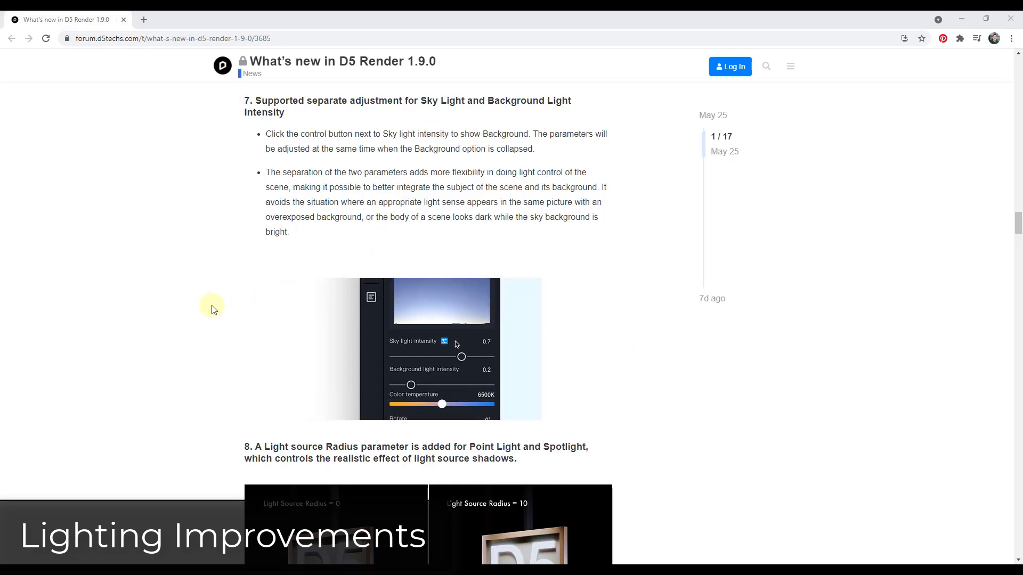
# - Scroll the 1.9.0 release notes down to item 11, the optimized emissive effect
pyautogui.scroll(-6, 197, 317)
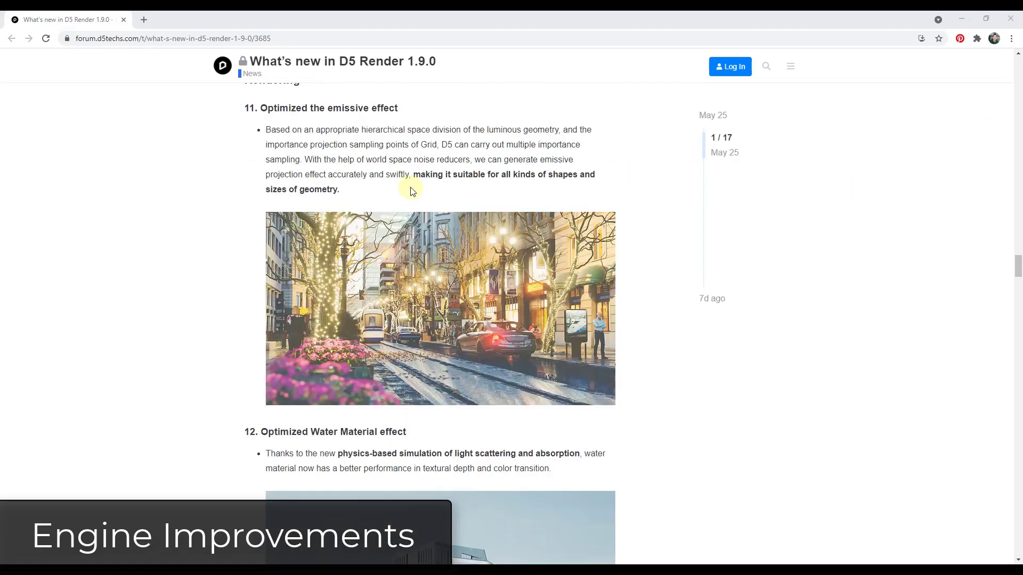
# - Scroll the D5 1.9 release notes from section 12 down to item 18 on large-scene plant efficiency
pyautogui.scroll(1, 267, 205)
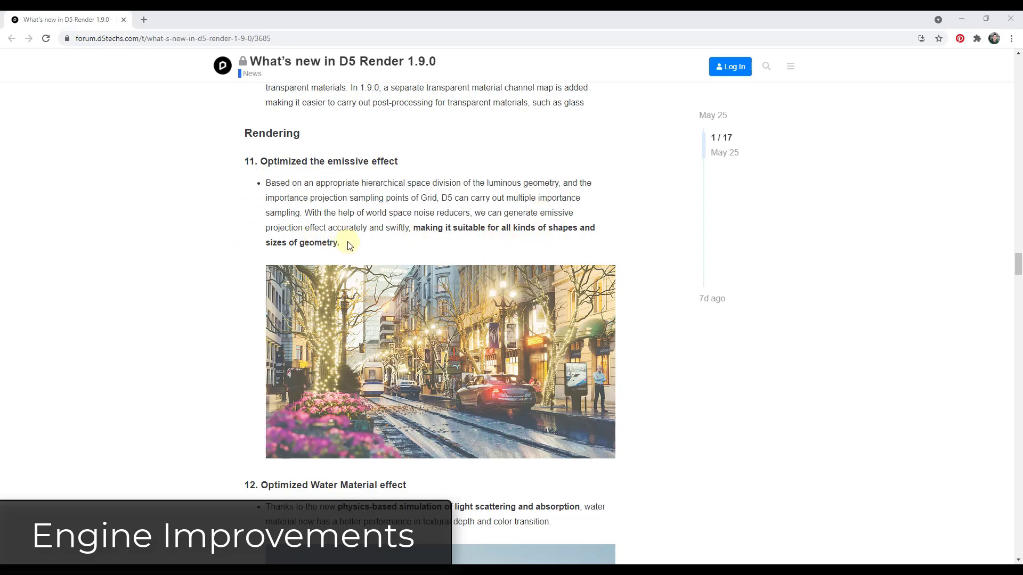
pyautogui.scroll(-5, 238, 214)
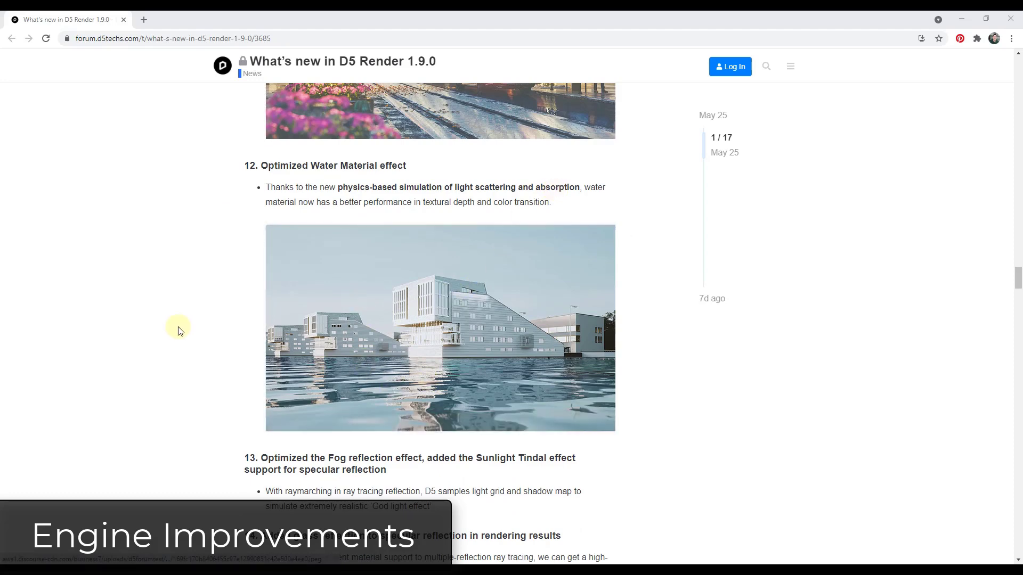
pyautogui.scroll(-6, 186, 328)
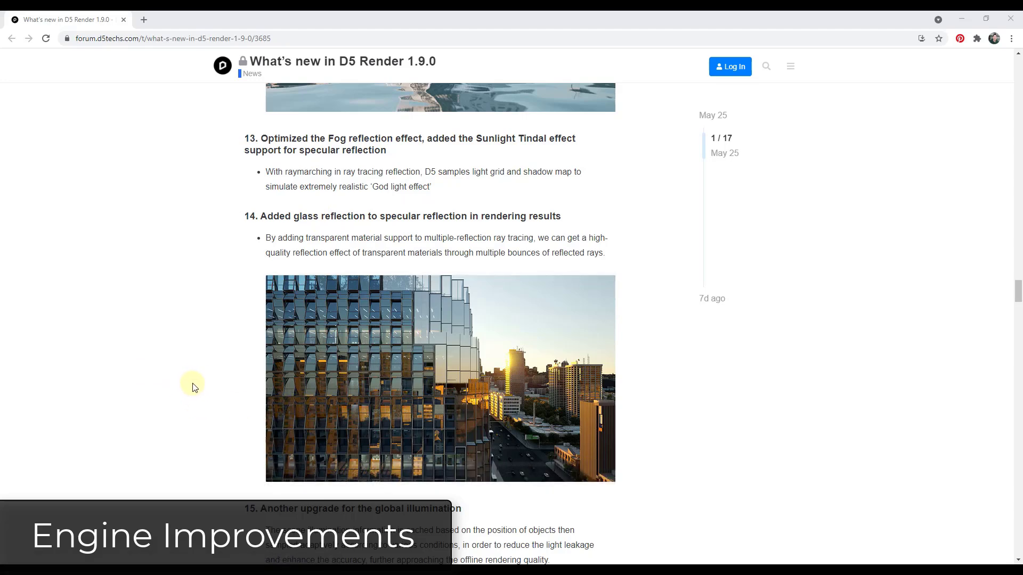
pyautogui.scroll(-1, 207, 377)
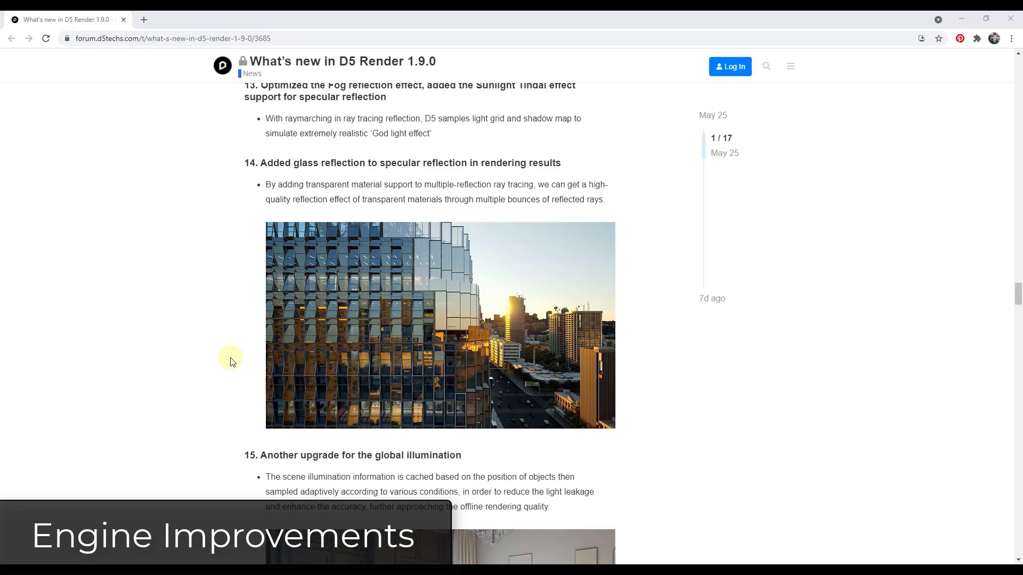
pyautogui.scroll(-6, 224, 346)
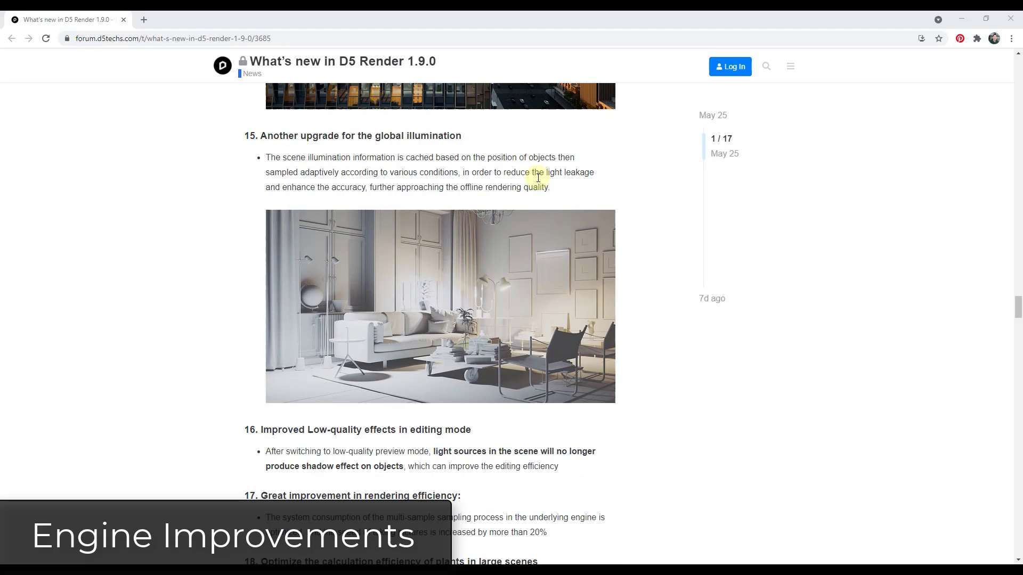
pyautogui.scroll(-4, 395, 273)
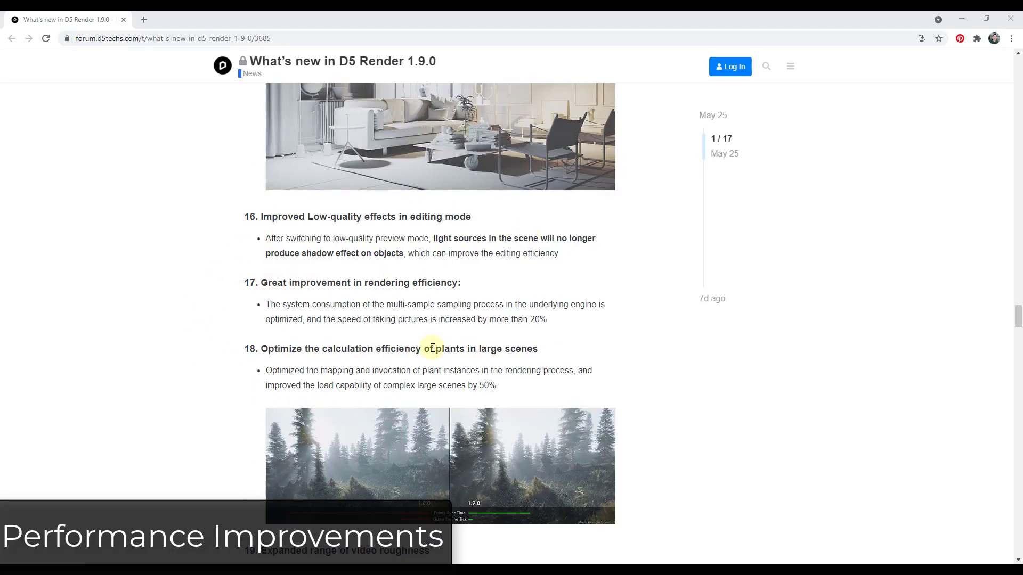
# - Scroll through items 19–23, past the 412 added Asian plants, to the beta thanks and topic statistics
pyautogui.scroll(-2, 217, 293)
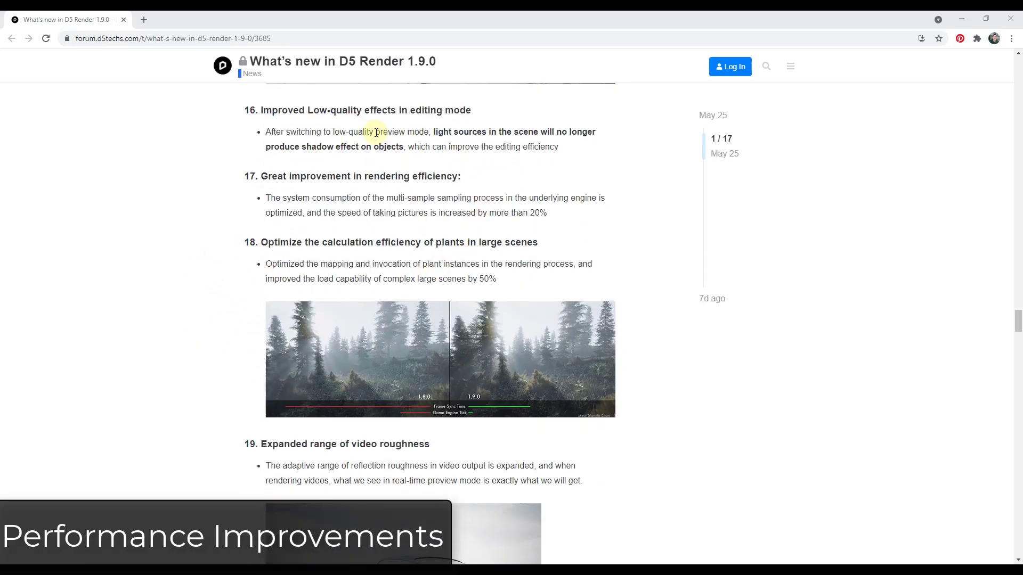
pyautogui.scroll(-10, 488, 181)
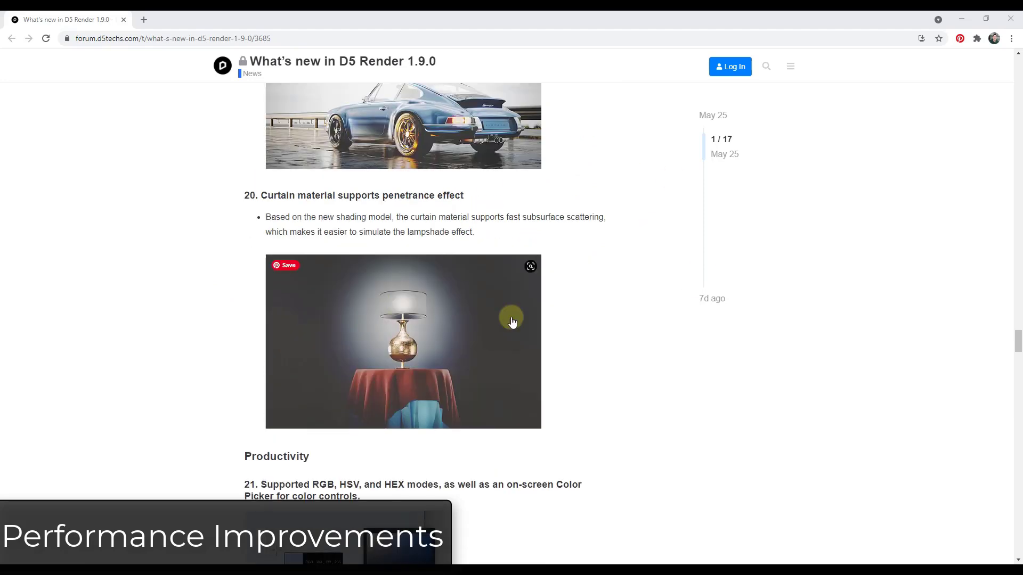
pyautogui.scroll(-6, 496, 260)
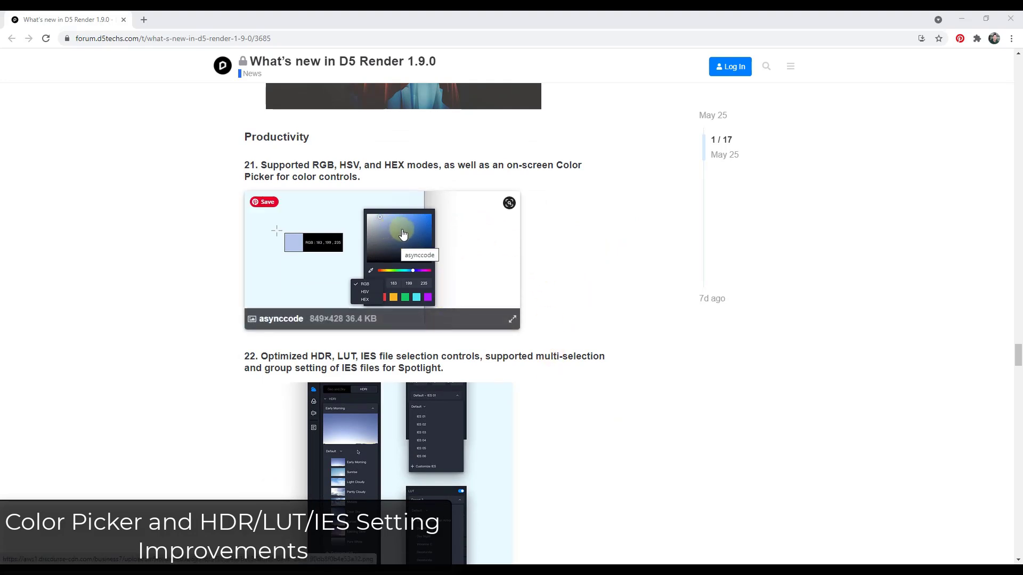
pyautogui.scroll(-4, 403, 234)
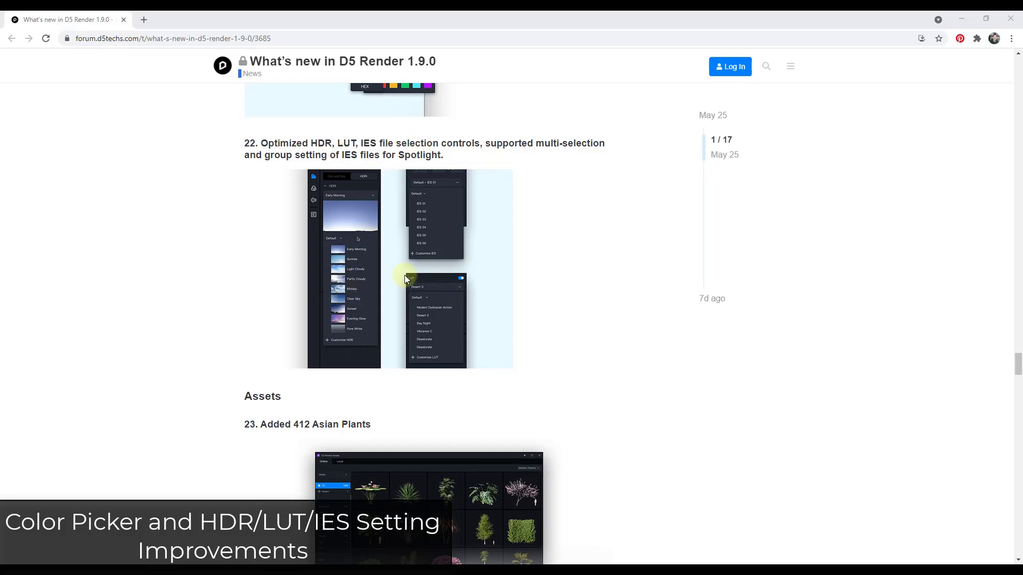
pyautogui.scroll(-4, 234, 268)
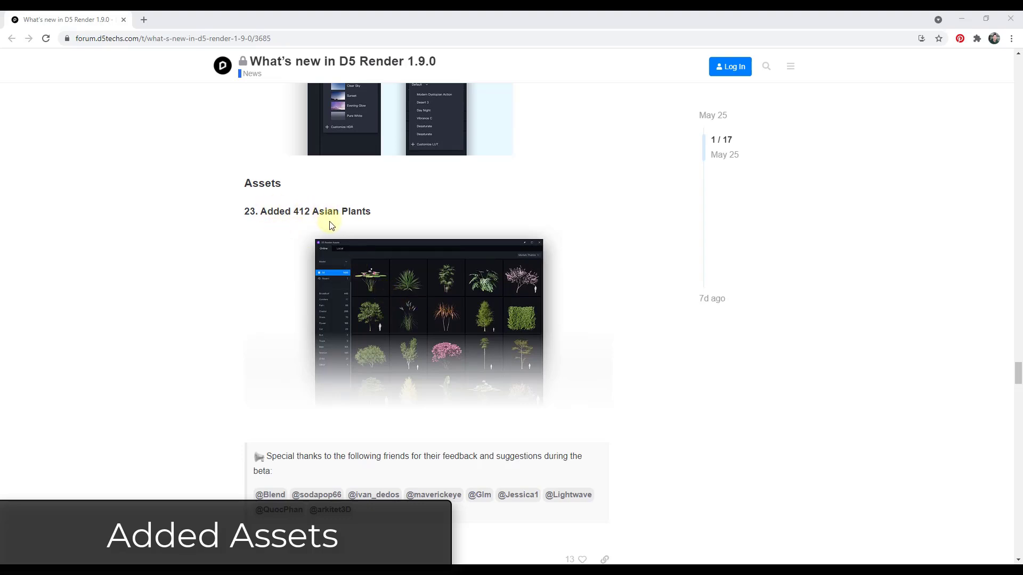
pyautogui.scroll(-4, 329, 212)
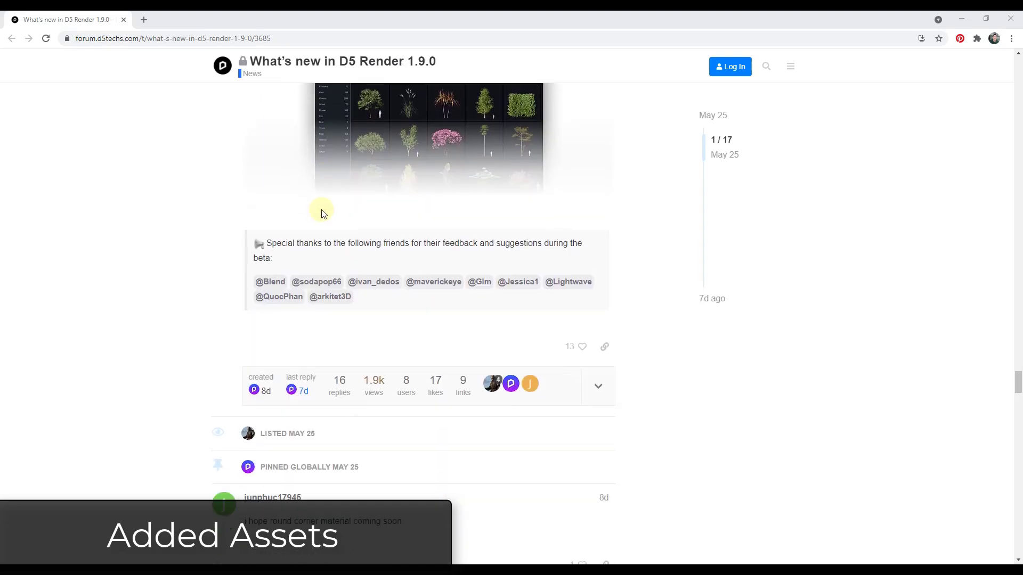